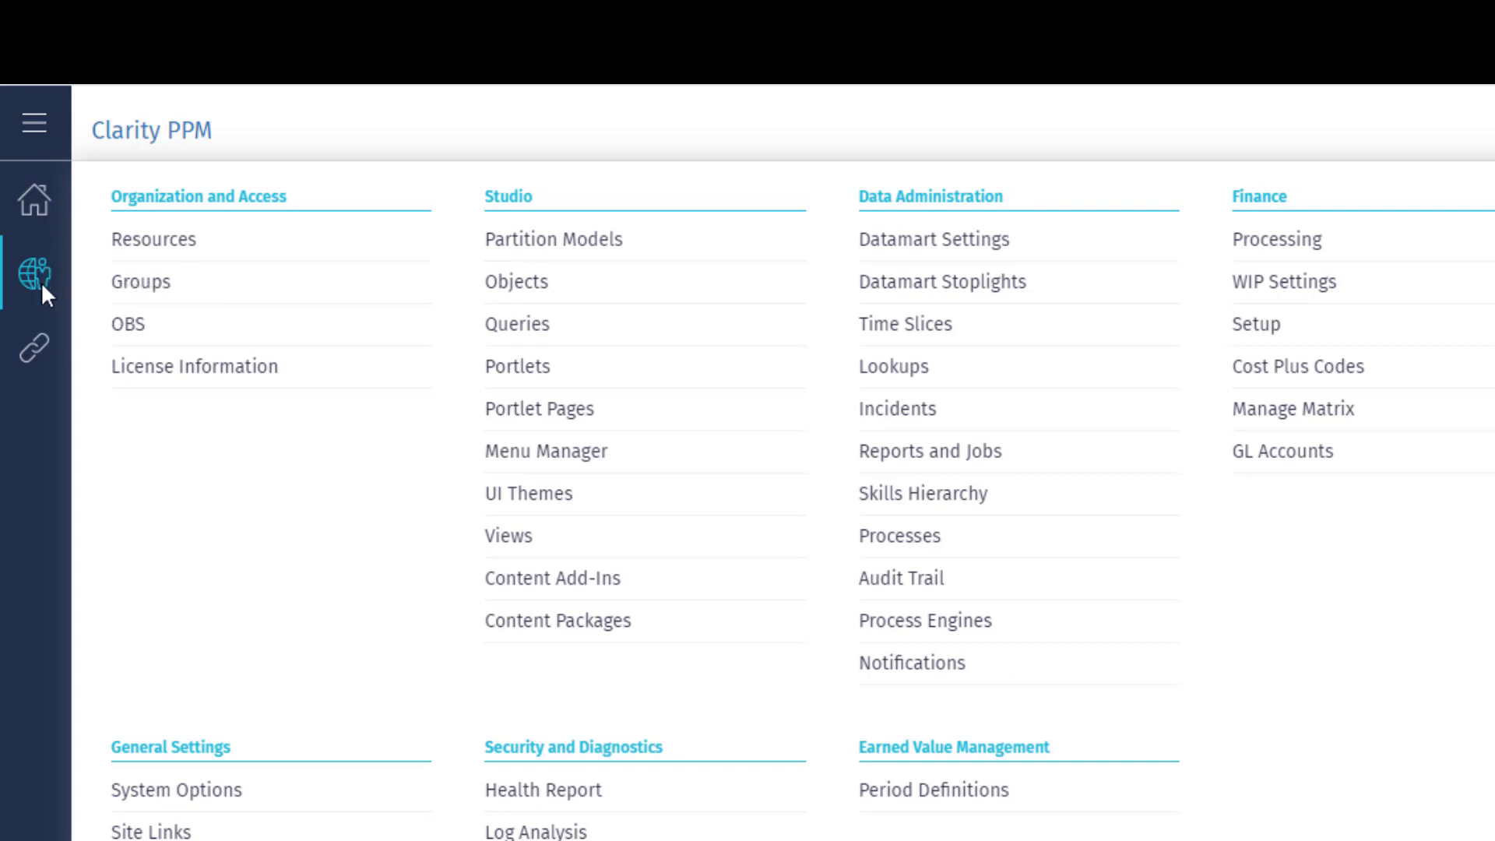
click(37, 339)
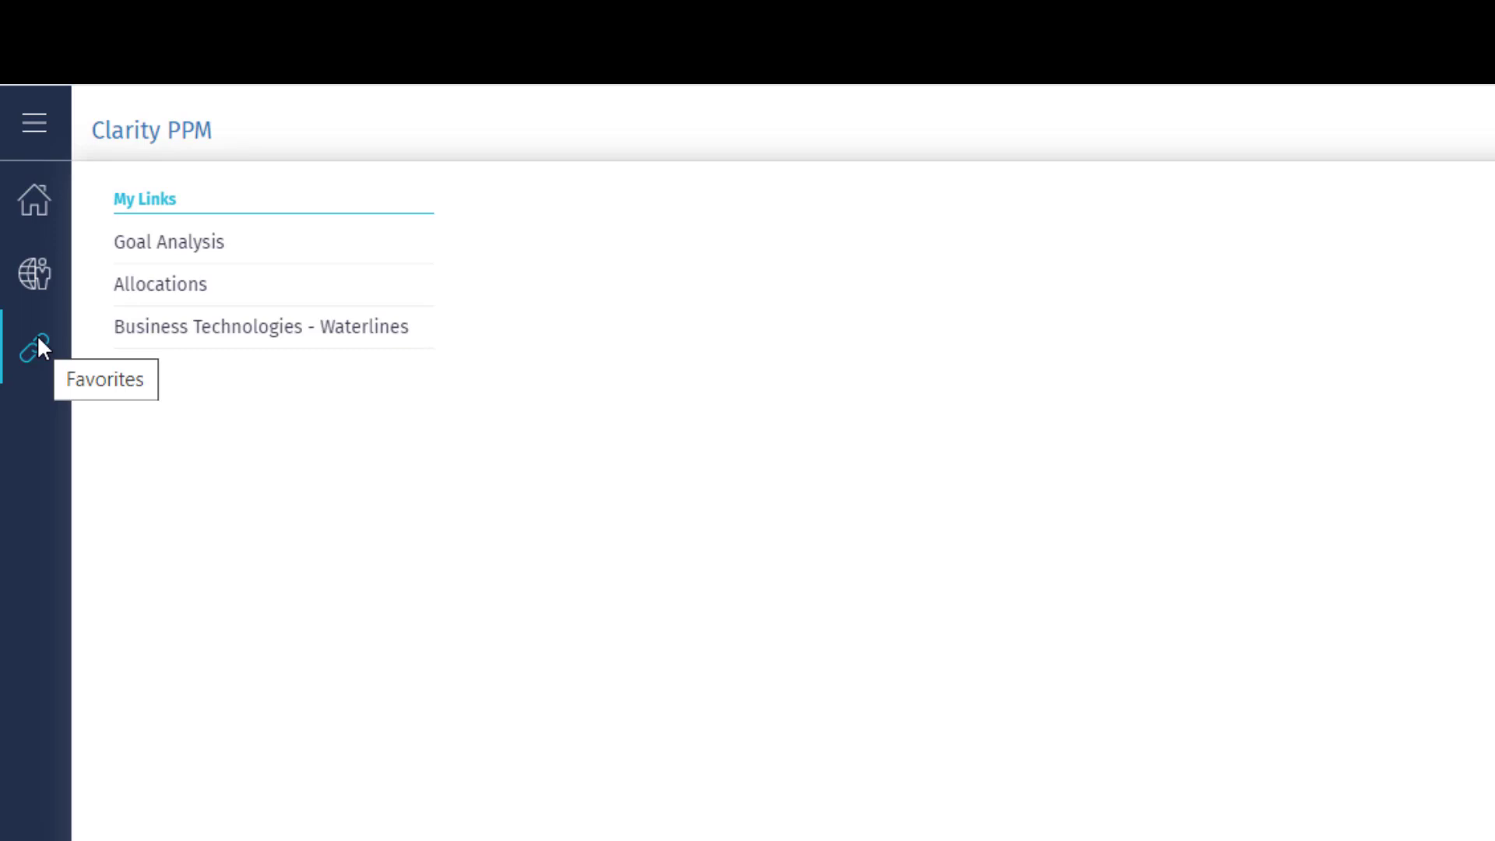
click(37, 294)
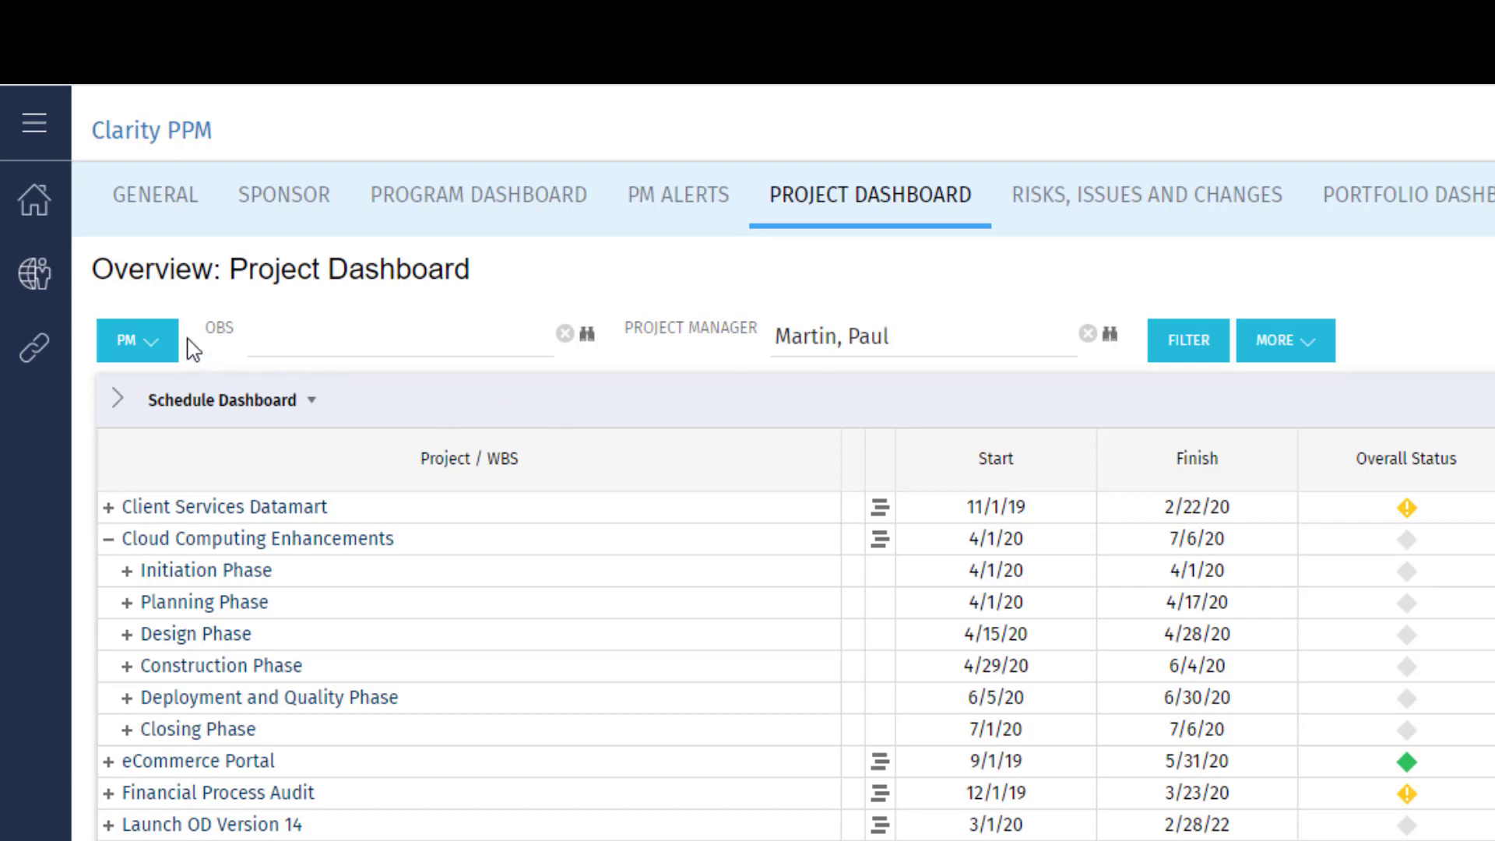
Open the menu hierarchy of the Administration Tool Menu in the Menu Manager
click(33, 277)
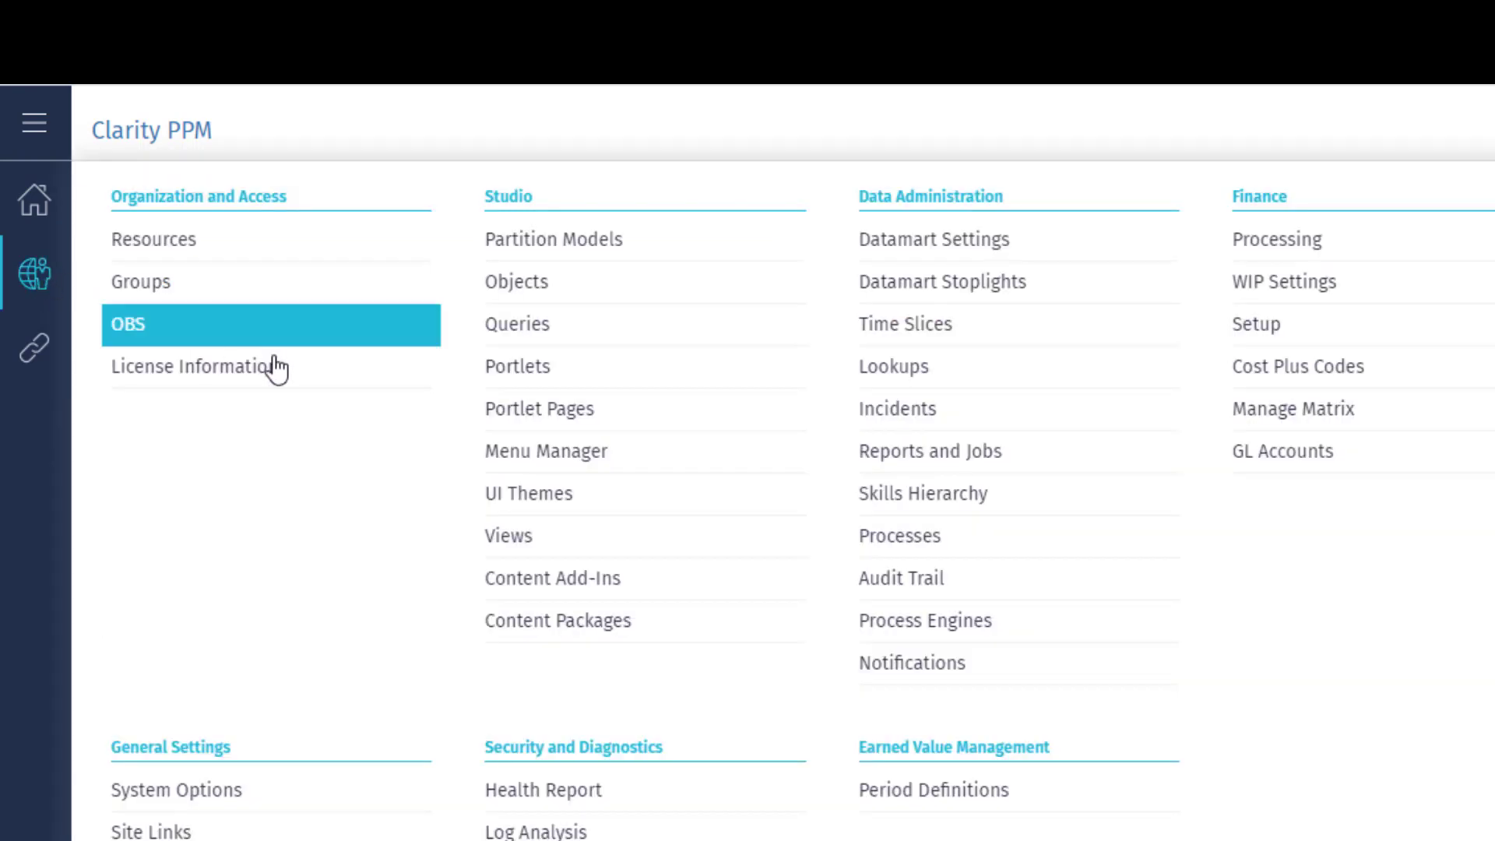
click(518, 461)
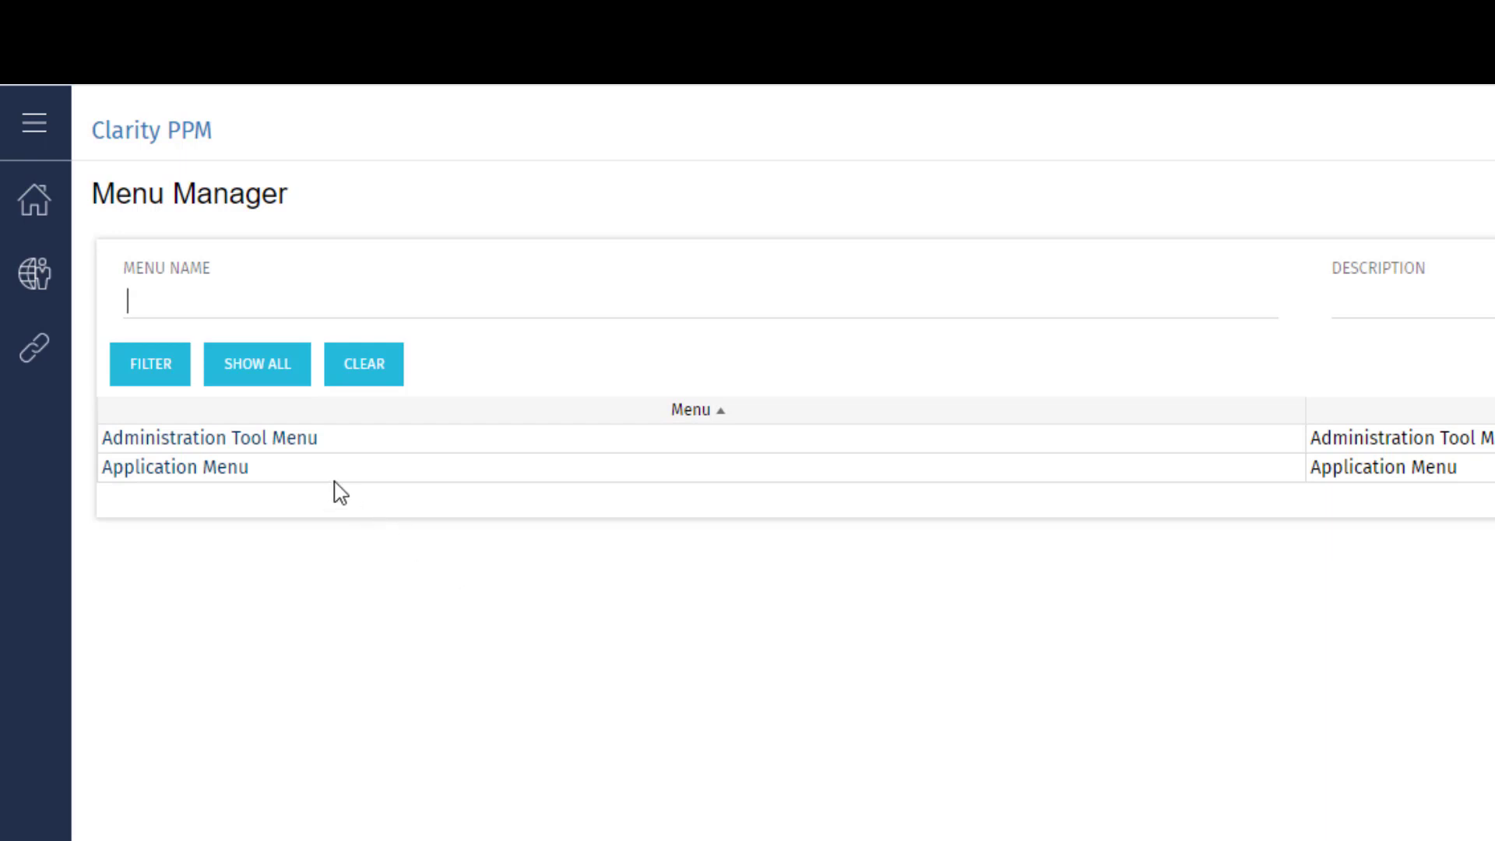
click(297, 440)
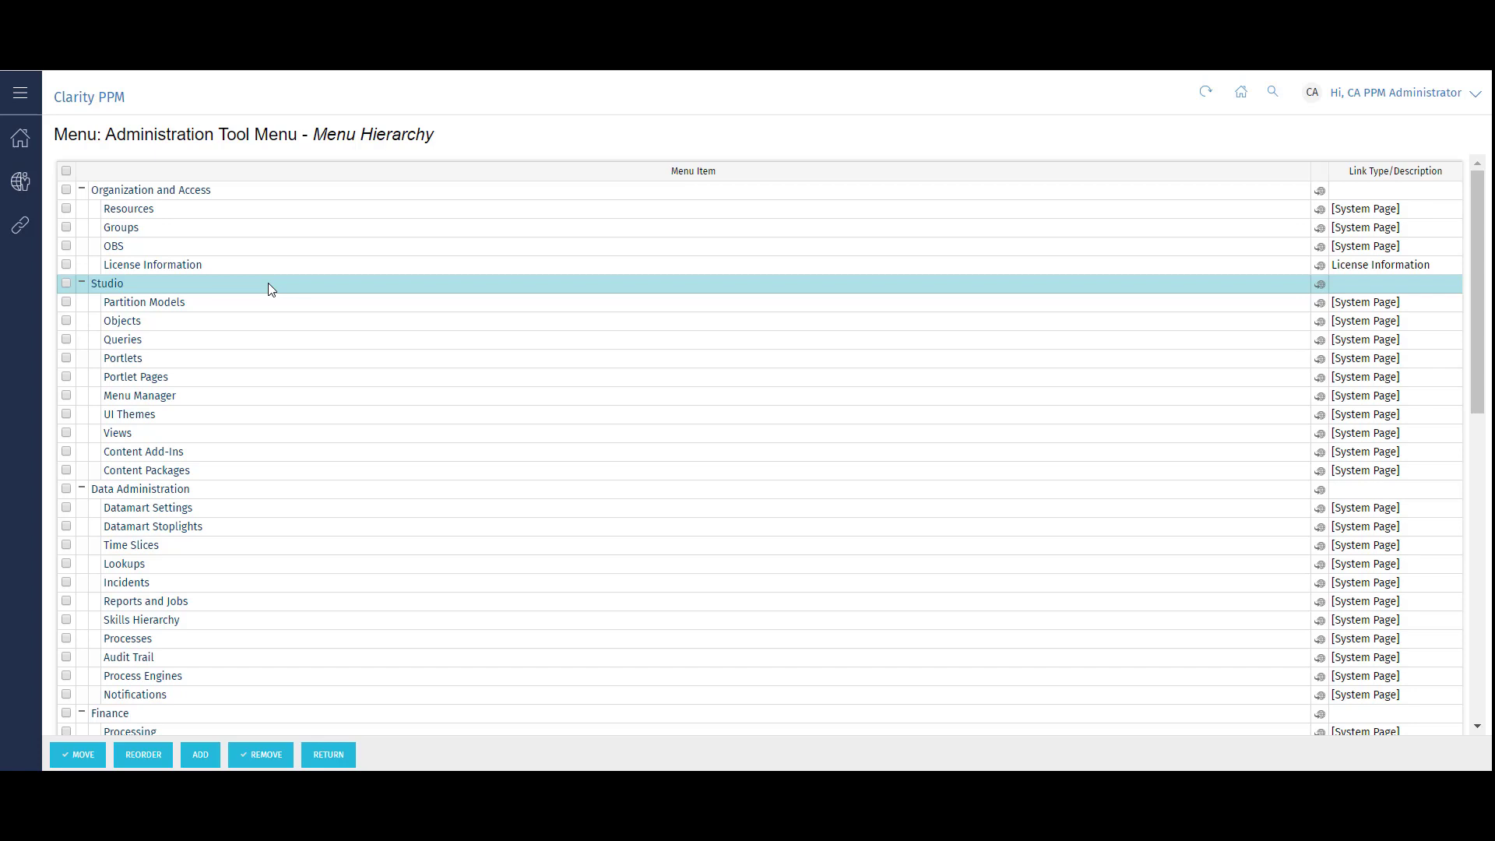
Rename the Resources link under Organization and Access to Users and save it
click(144, 212)
double_click(146, 198)
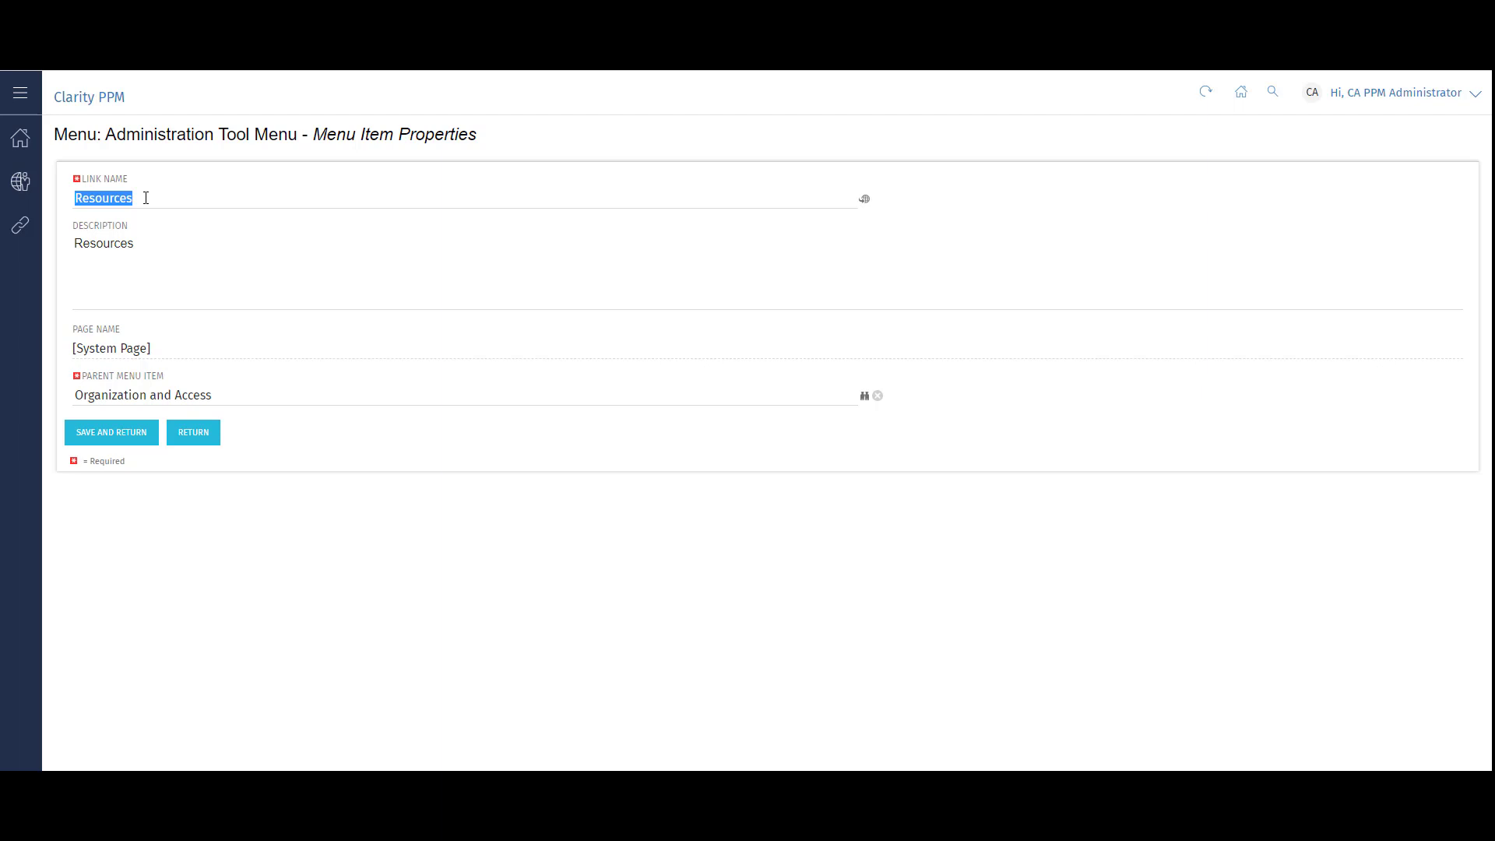
text(Users)
click(92, 432)
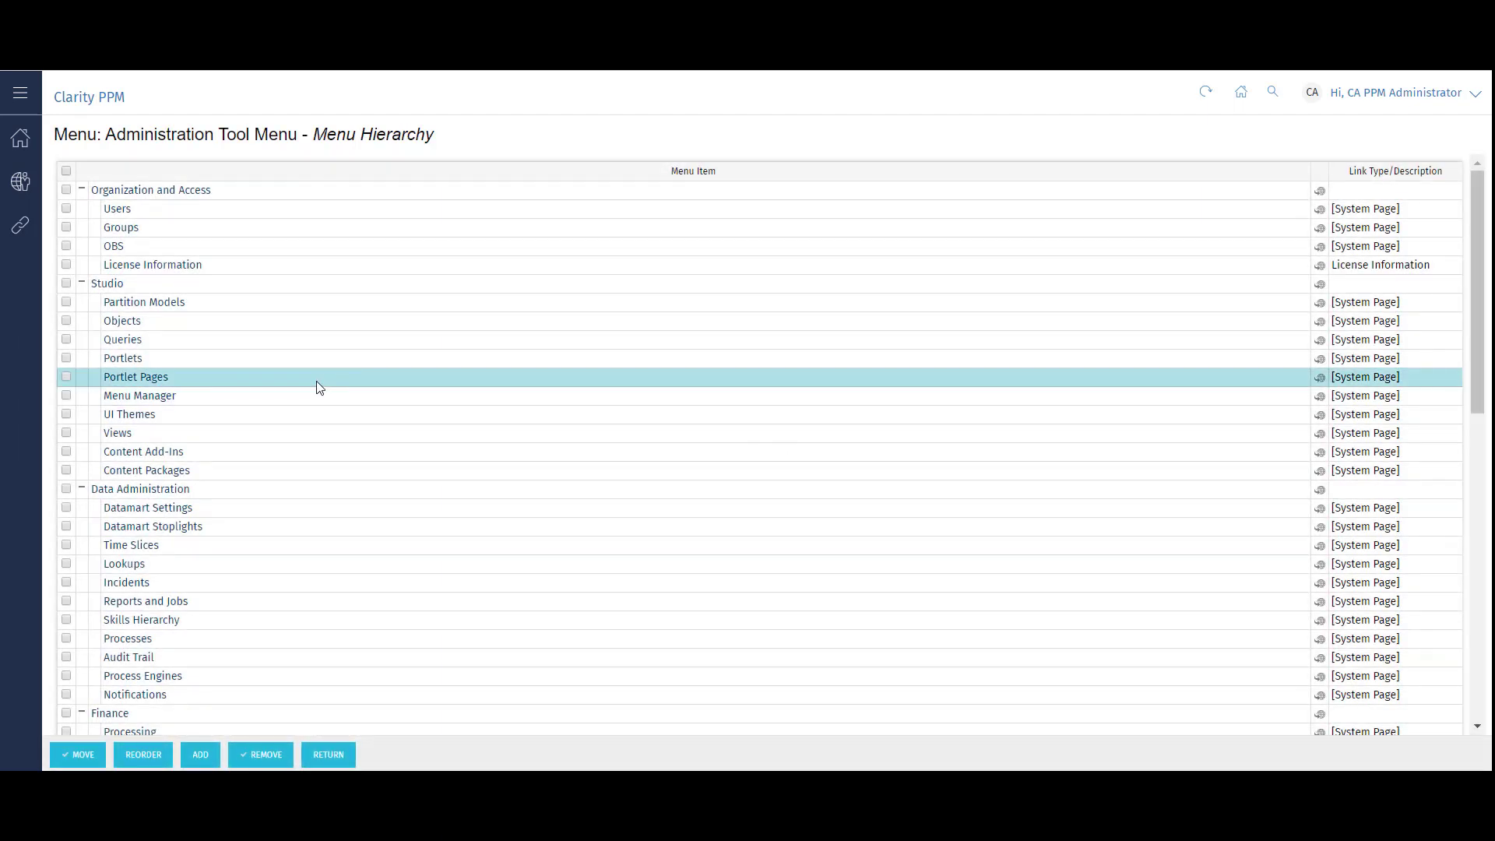
Refresh the Administration menu and reopen it to check the renamed link
click(19, 185)
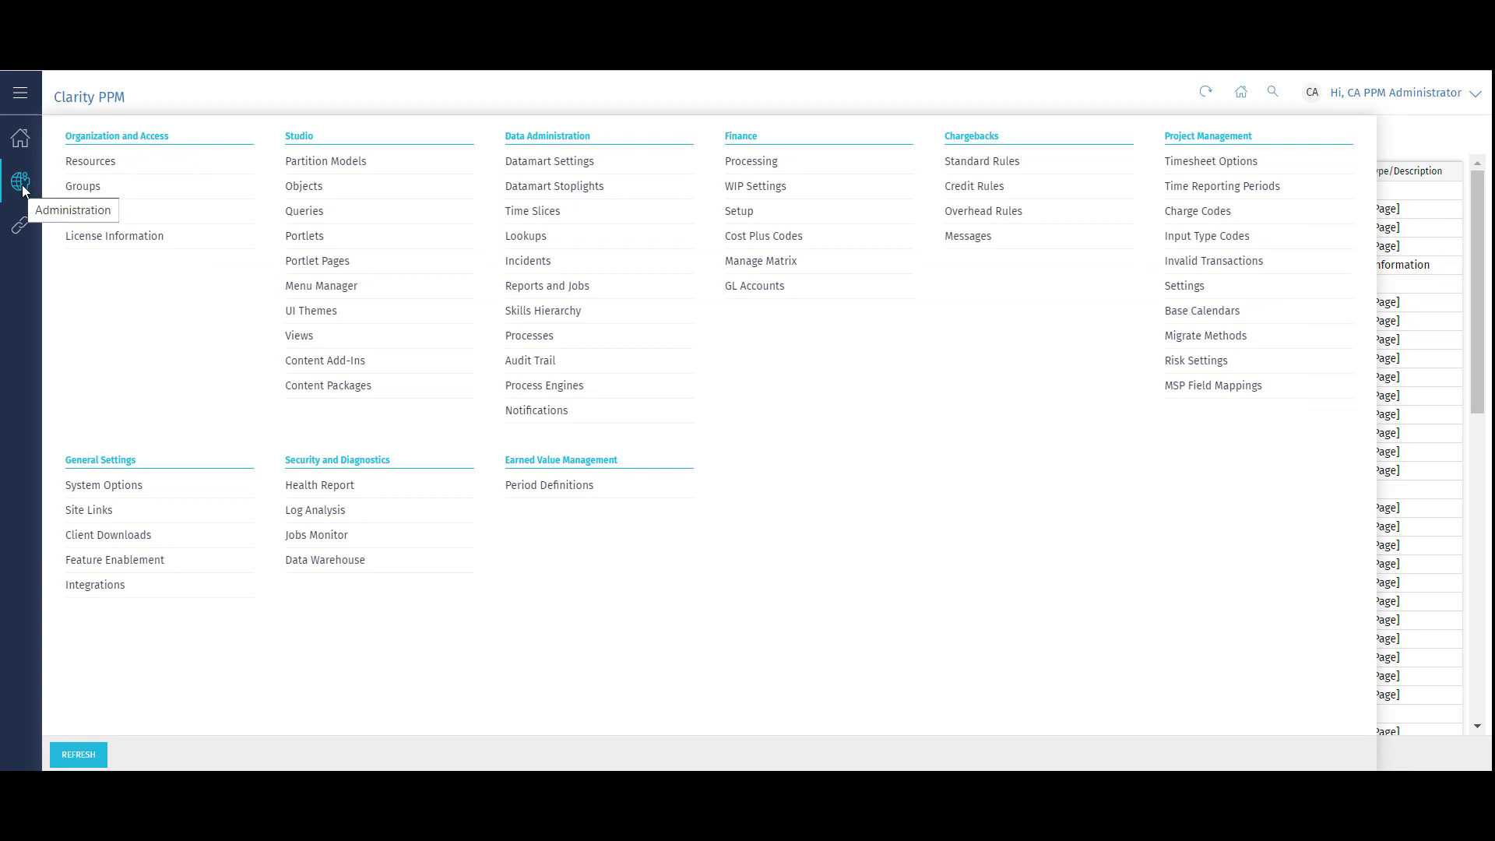
click(79, 756)
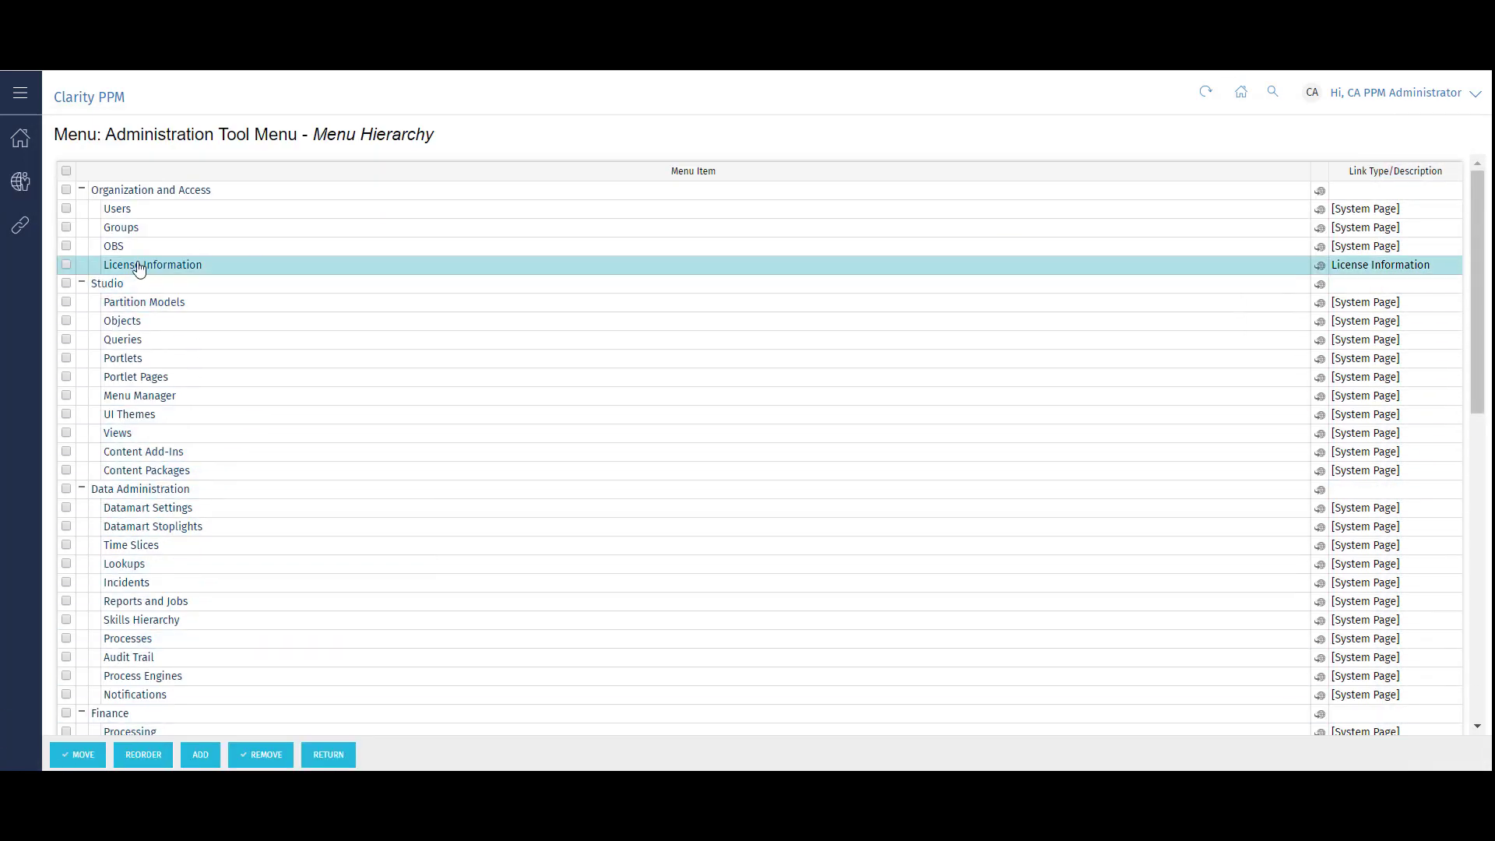
click(11, 184)
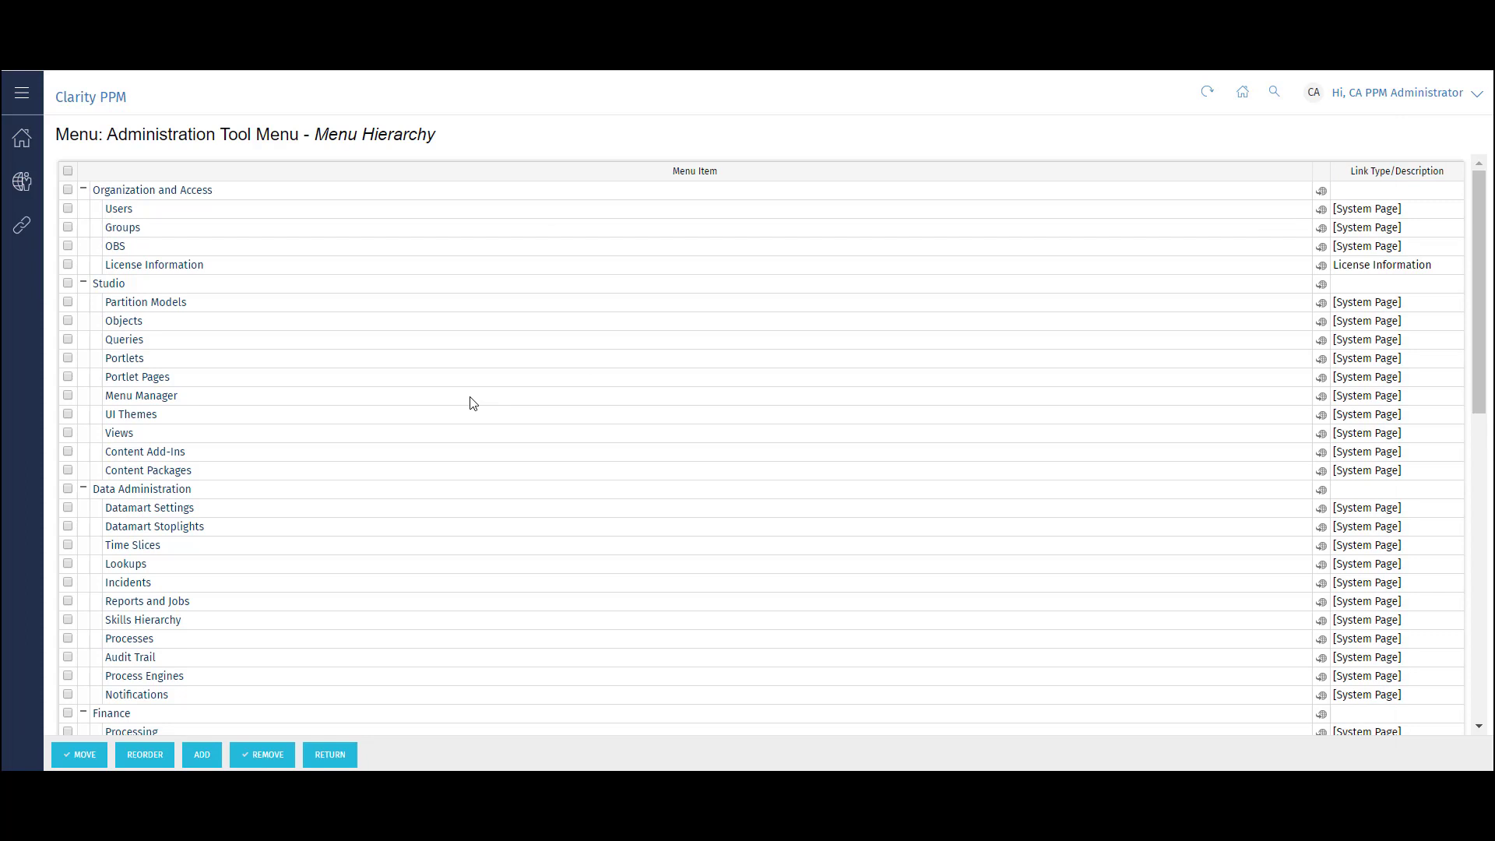
Create an action link in the Application Menu named Modern UX with the description "Link to Modern UX"
click(342, 760)
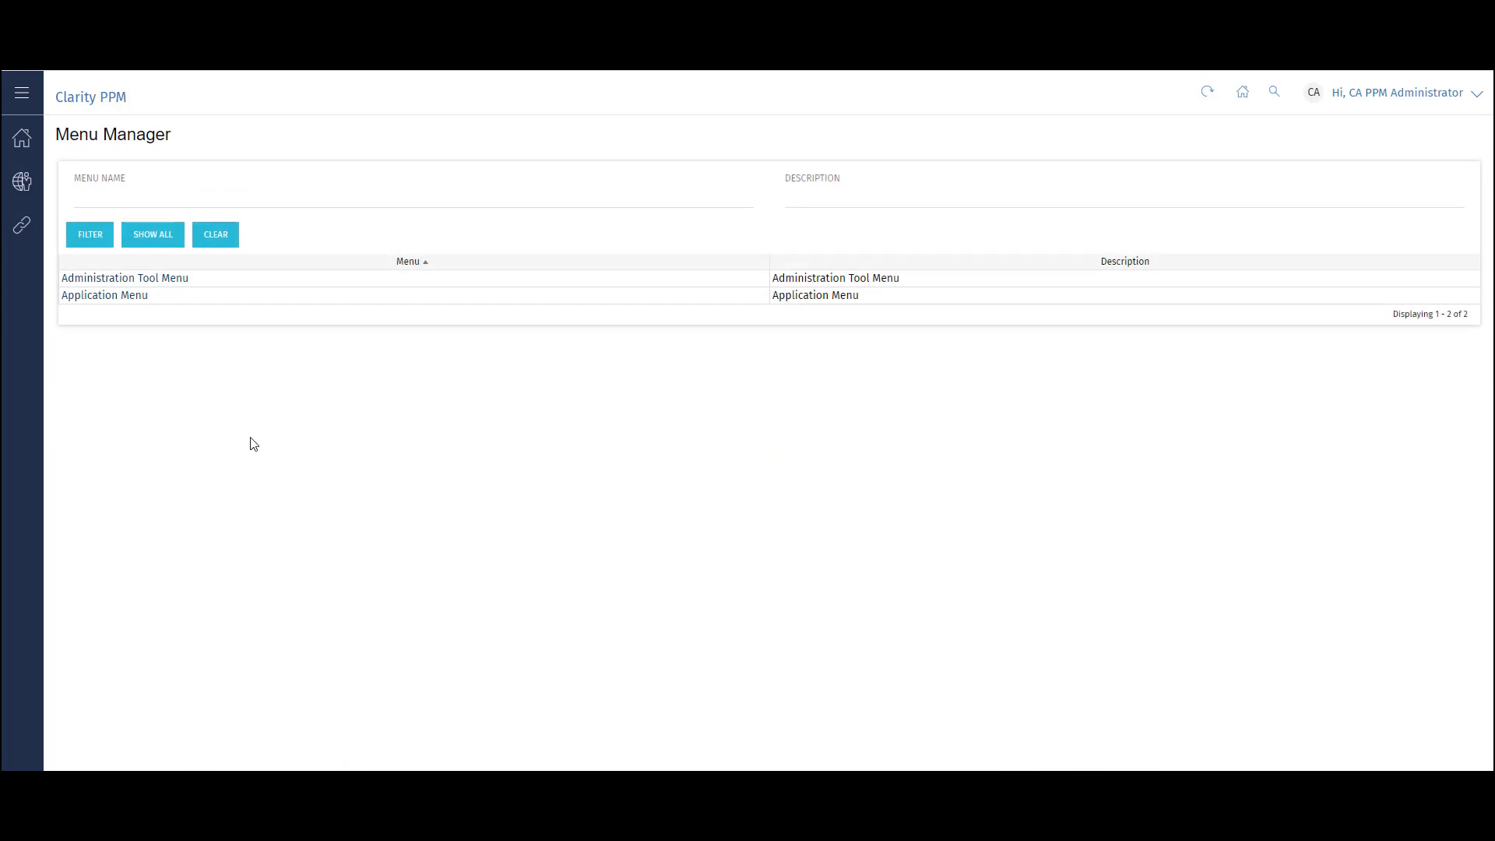
click(132, 297)
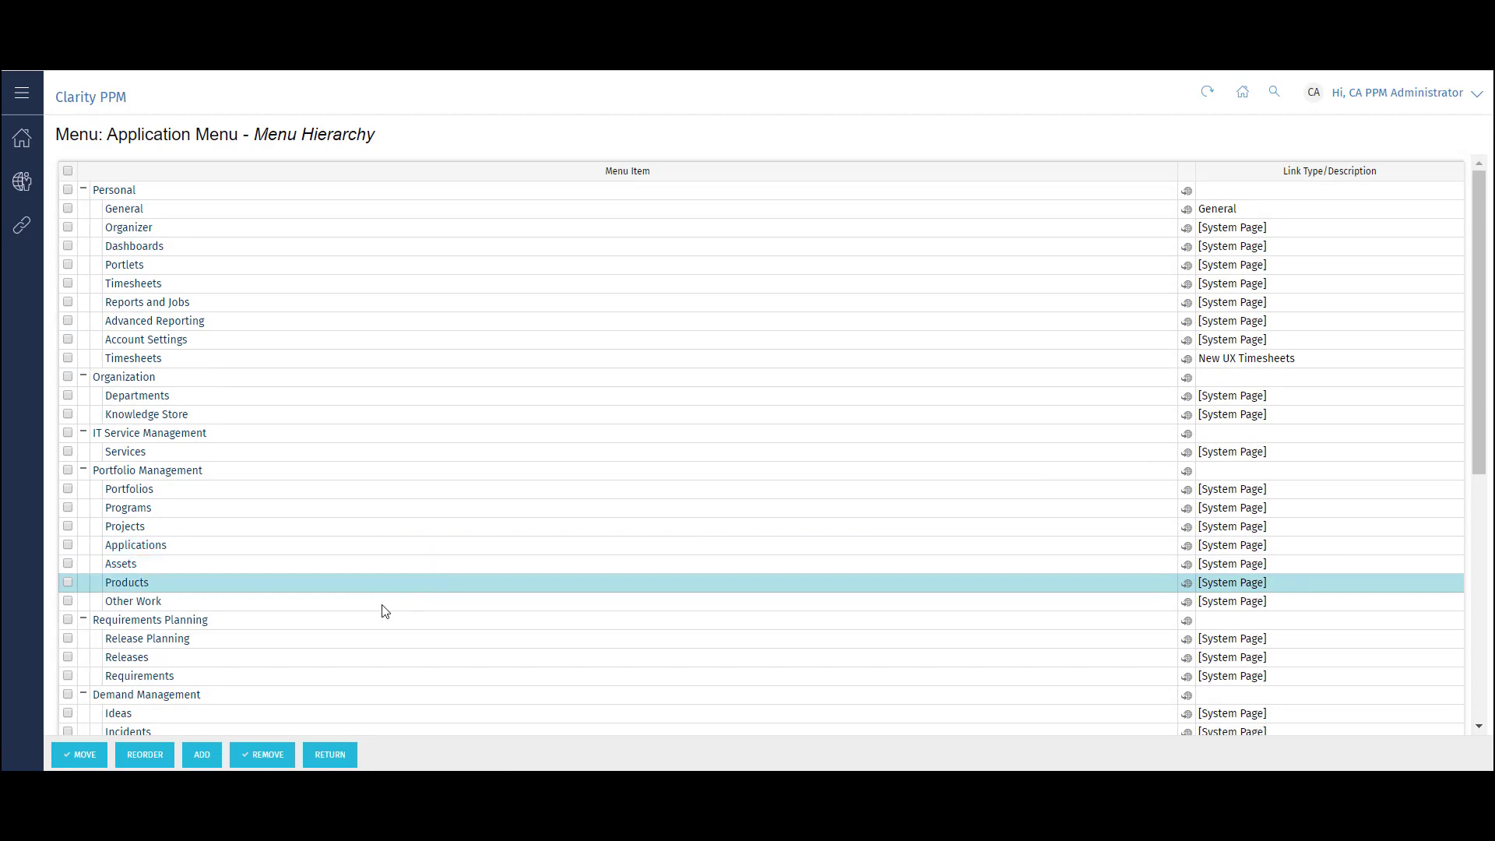
click(201, 755)
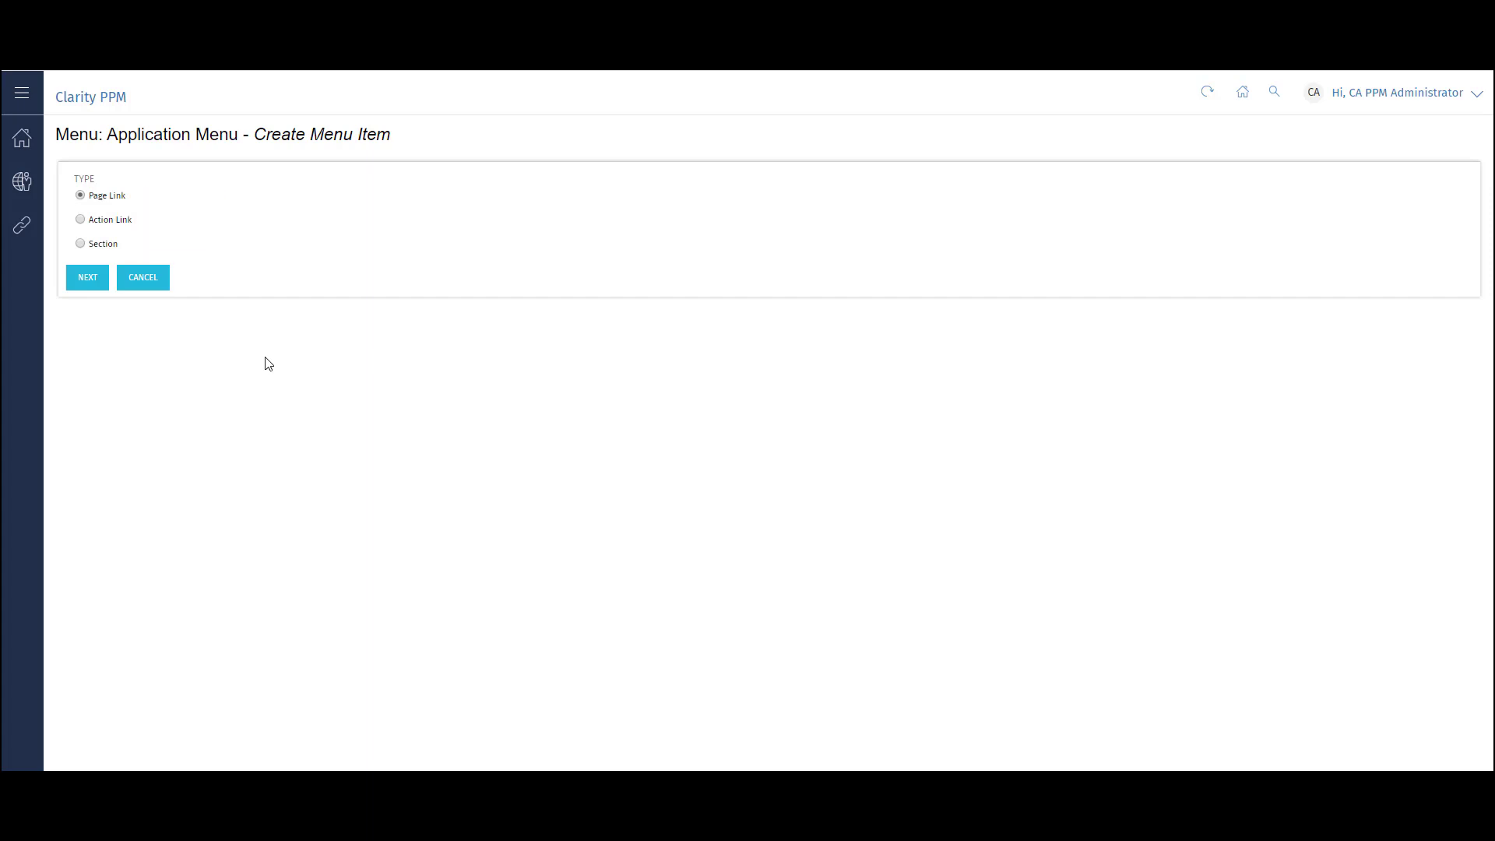
click(81, 220)
click(91, 277)
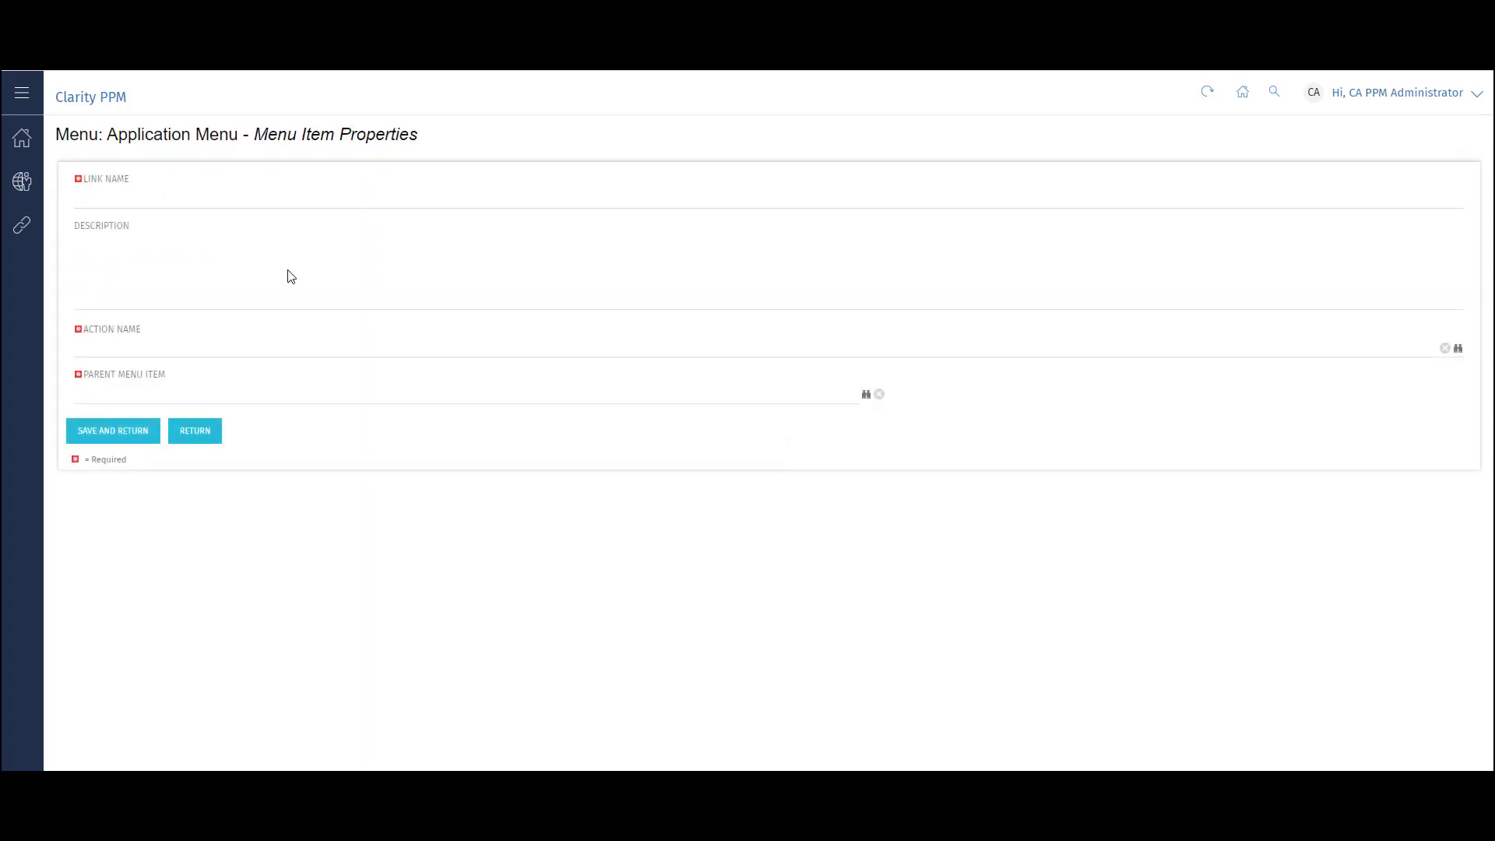
text(Modern UXLink to Modern UX)
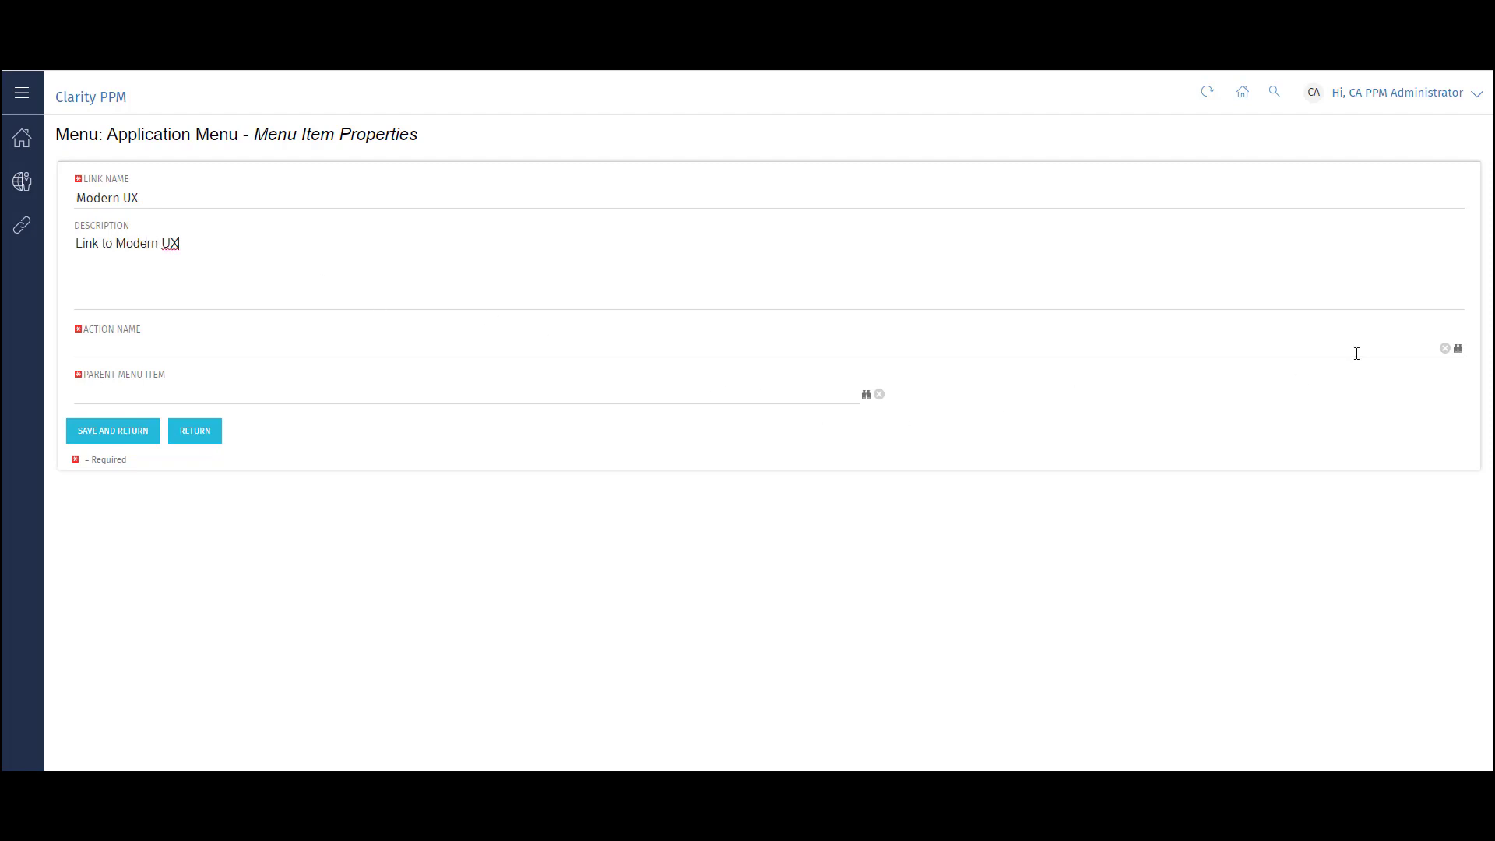
Assign the New UX action with ID new_ux and the Personal parent menu item to the new link, and save it
click(1458, 350)
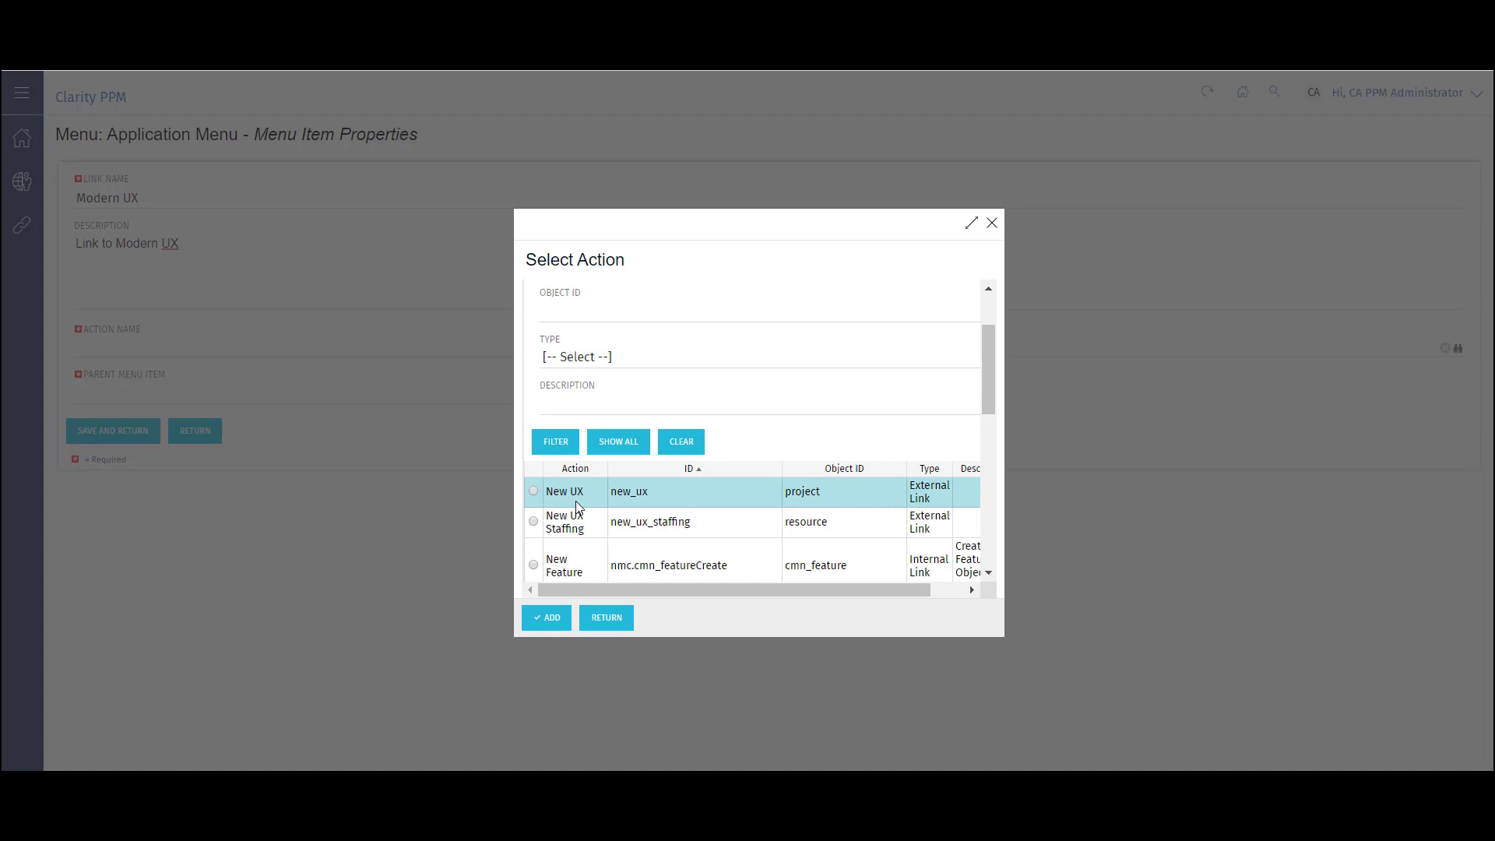
click(534, 491)
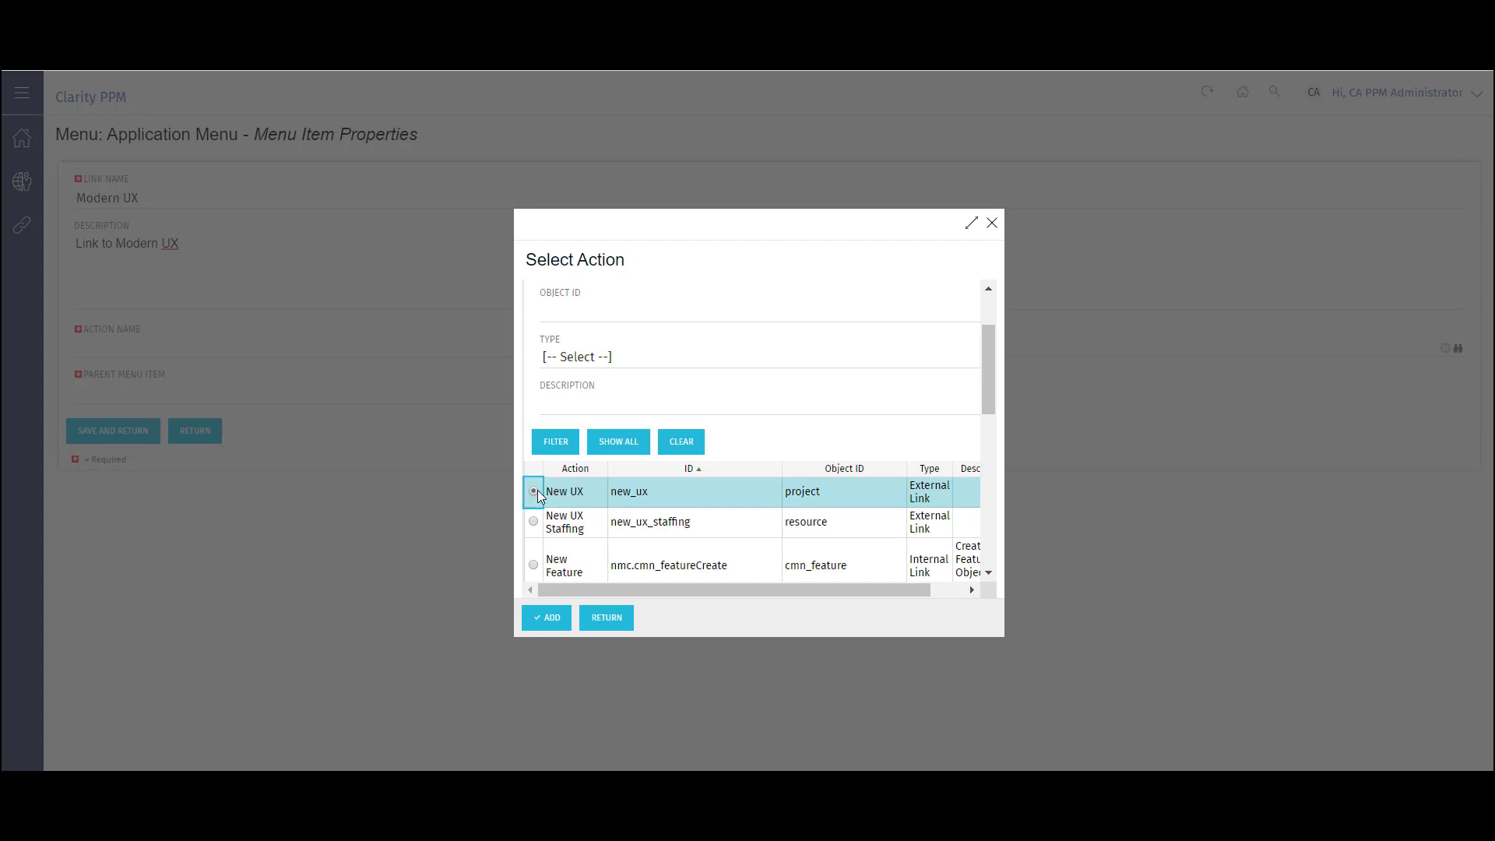
click(555, 616)
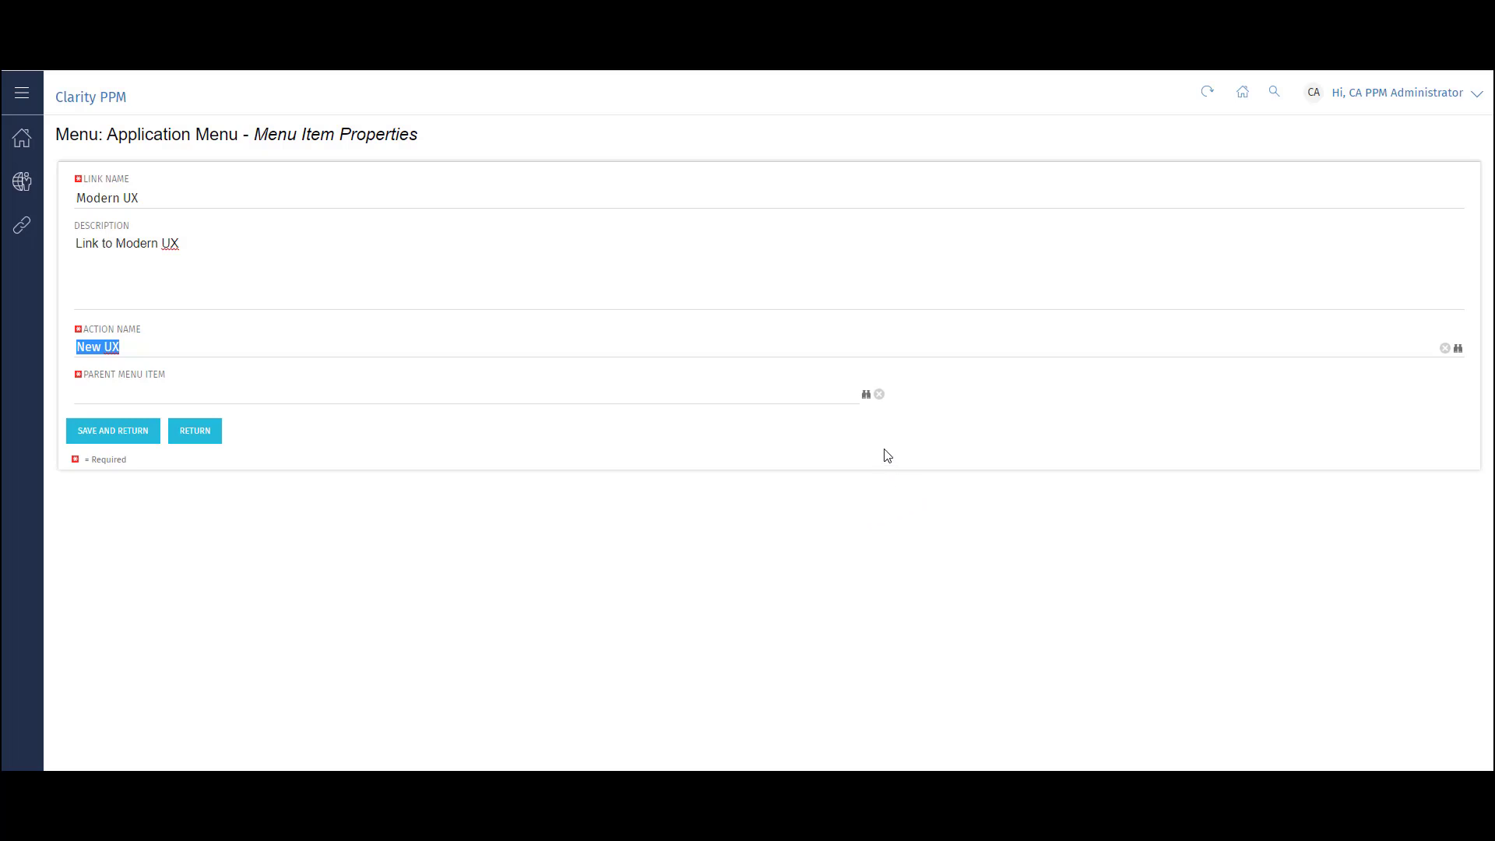
click(867, 396)
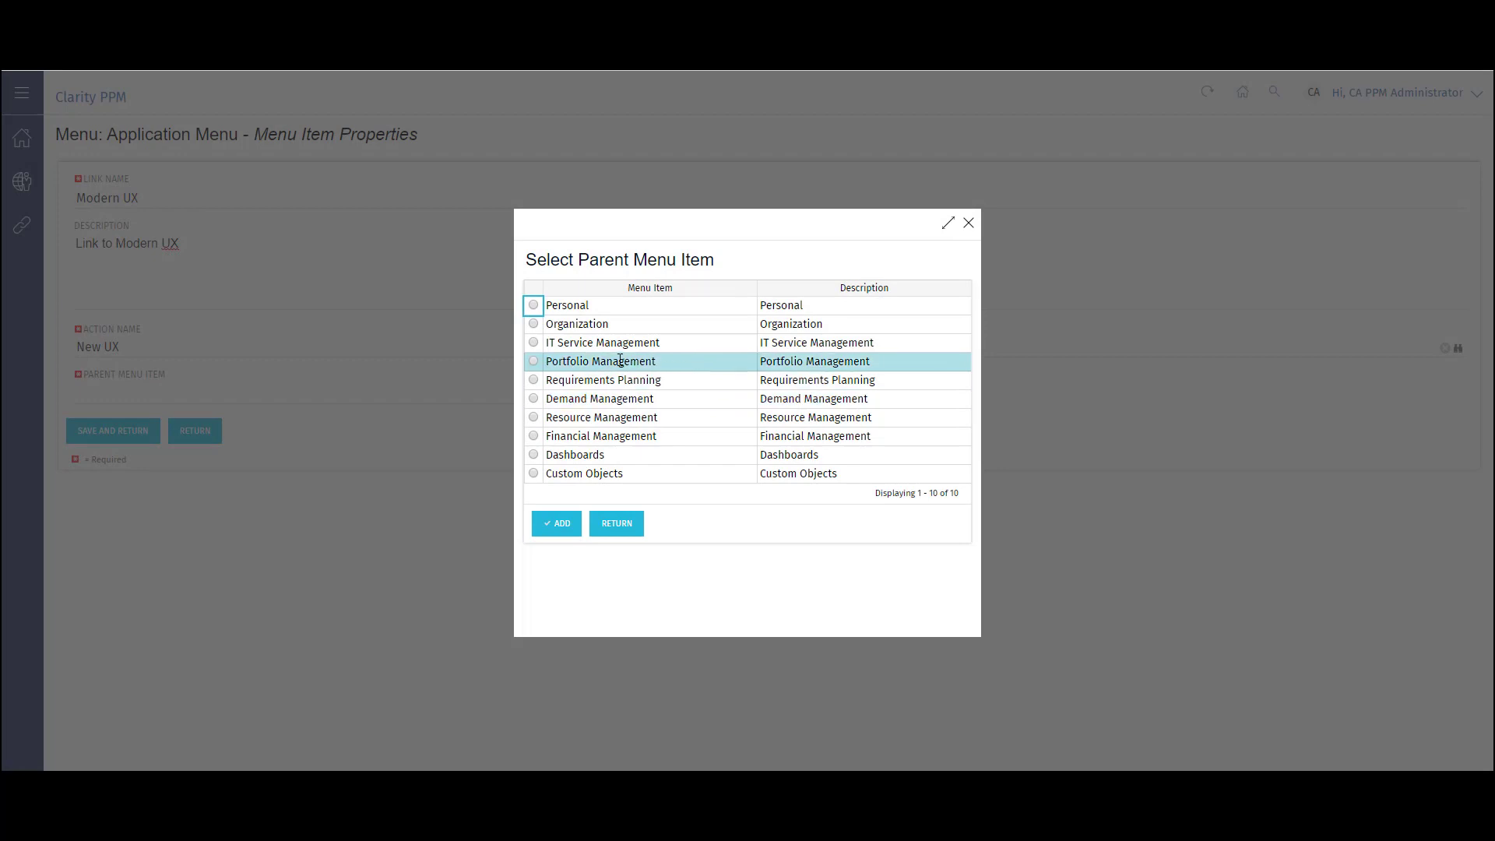
click(533, 305)
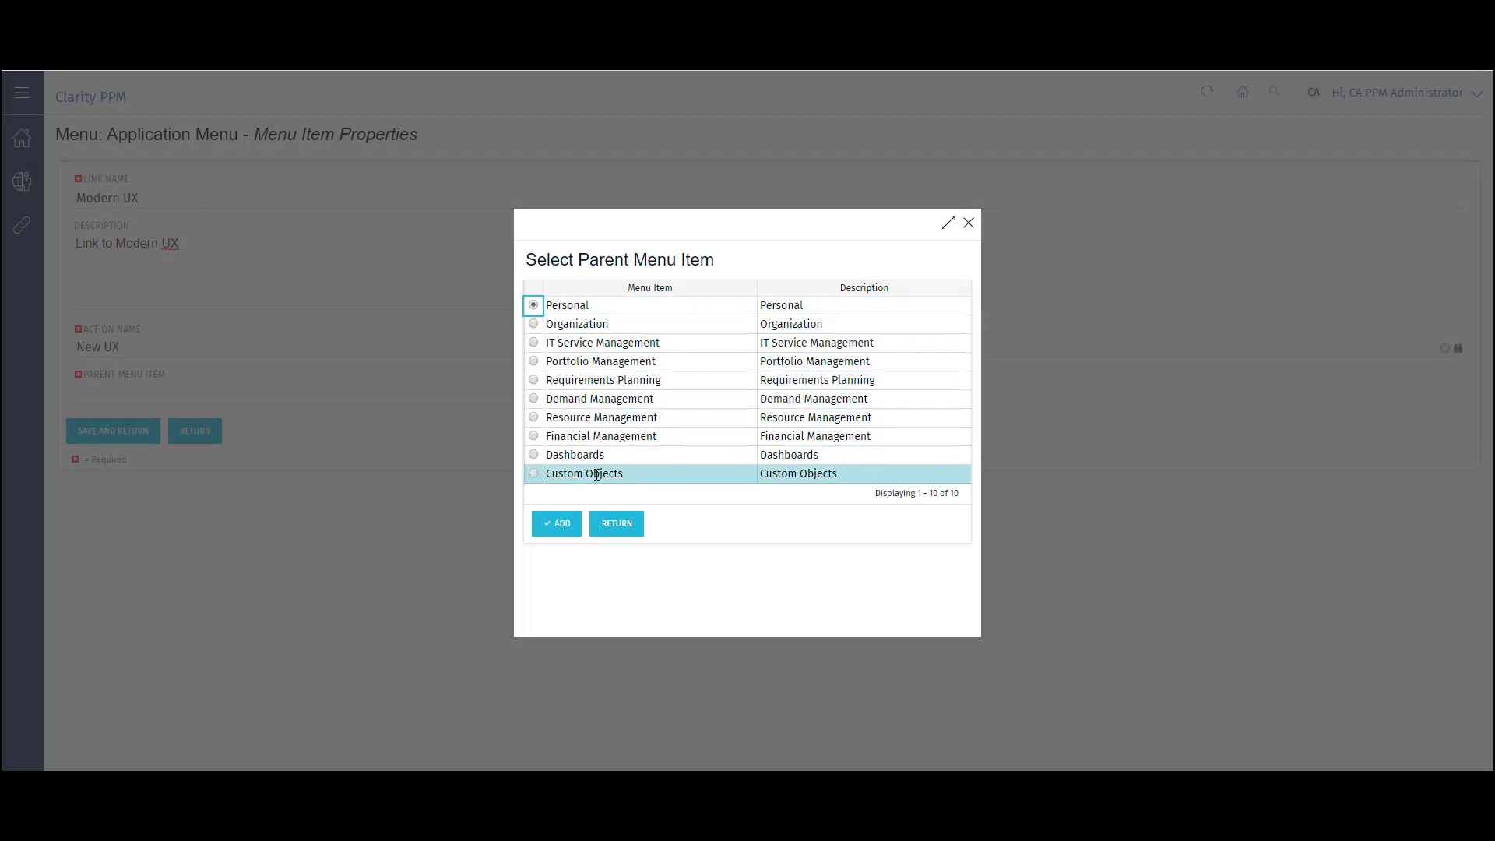
click(567, 523)
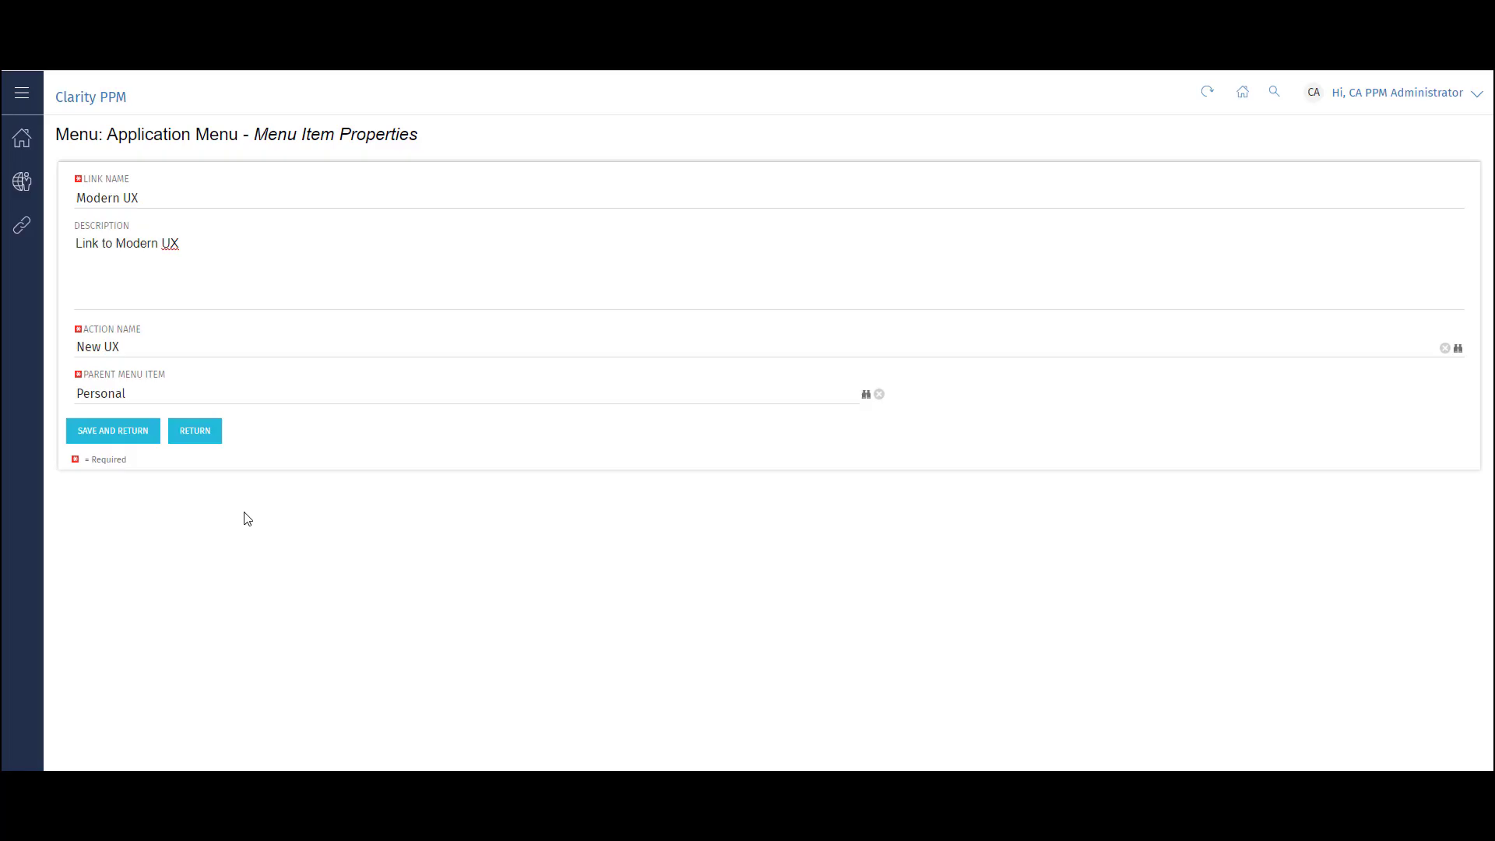
click(148, 440)
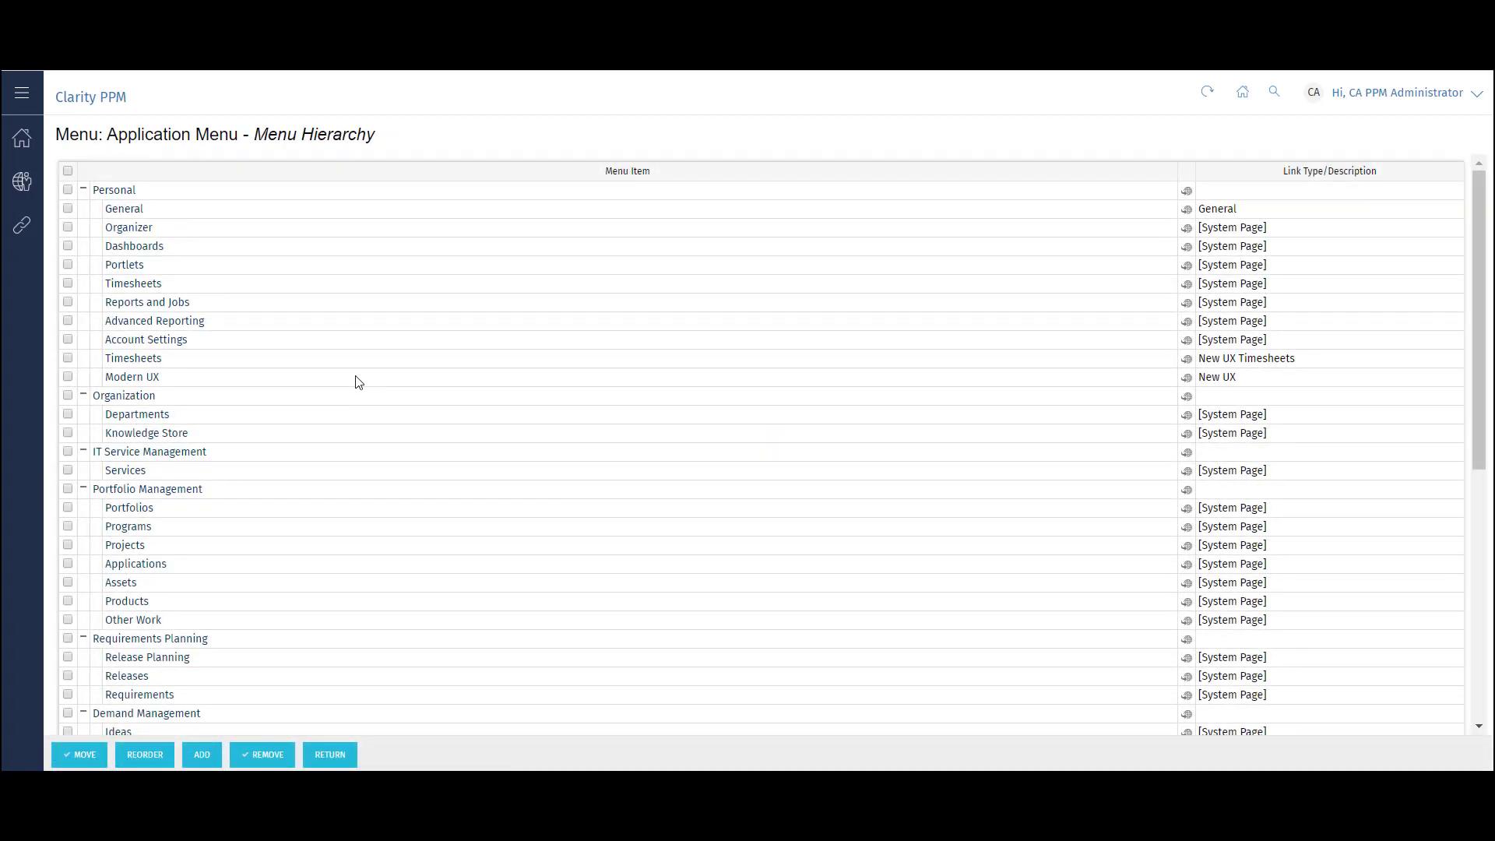
Move Modern UX up one place in the Personal section, above the last Timesheets item, and save the order
click(114, 190)
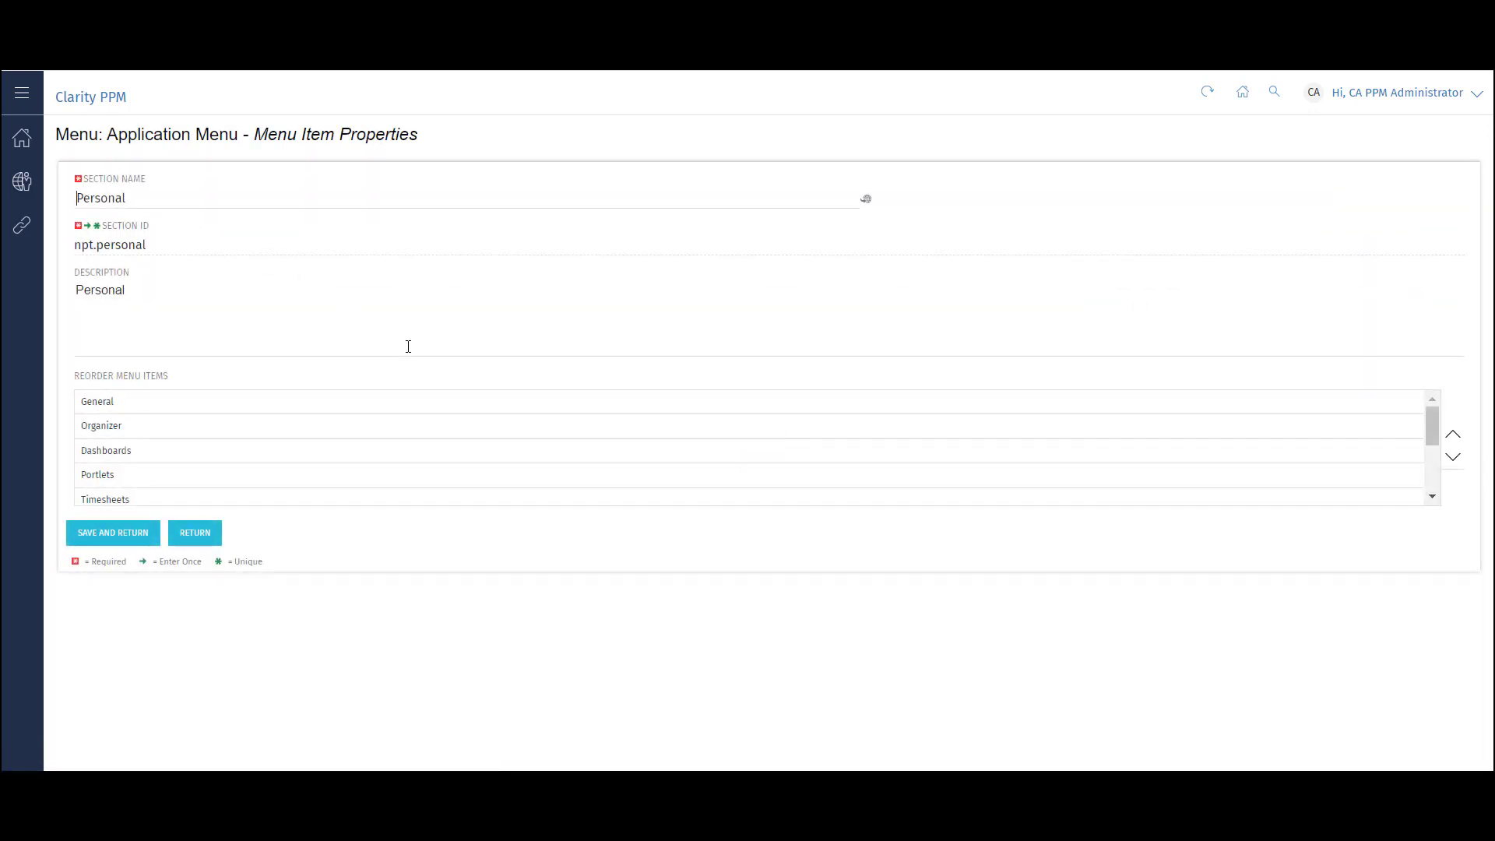
scroll(394, 449, down, 3)
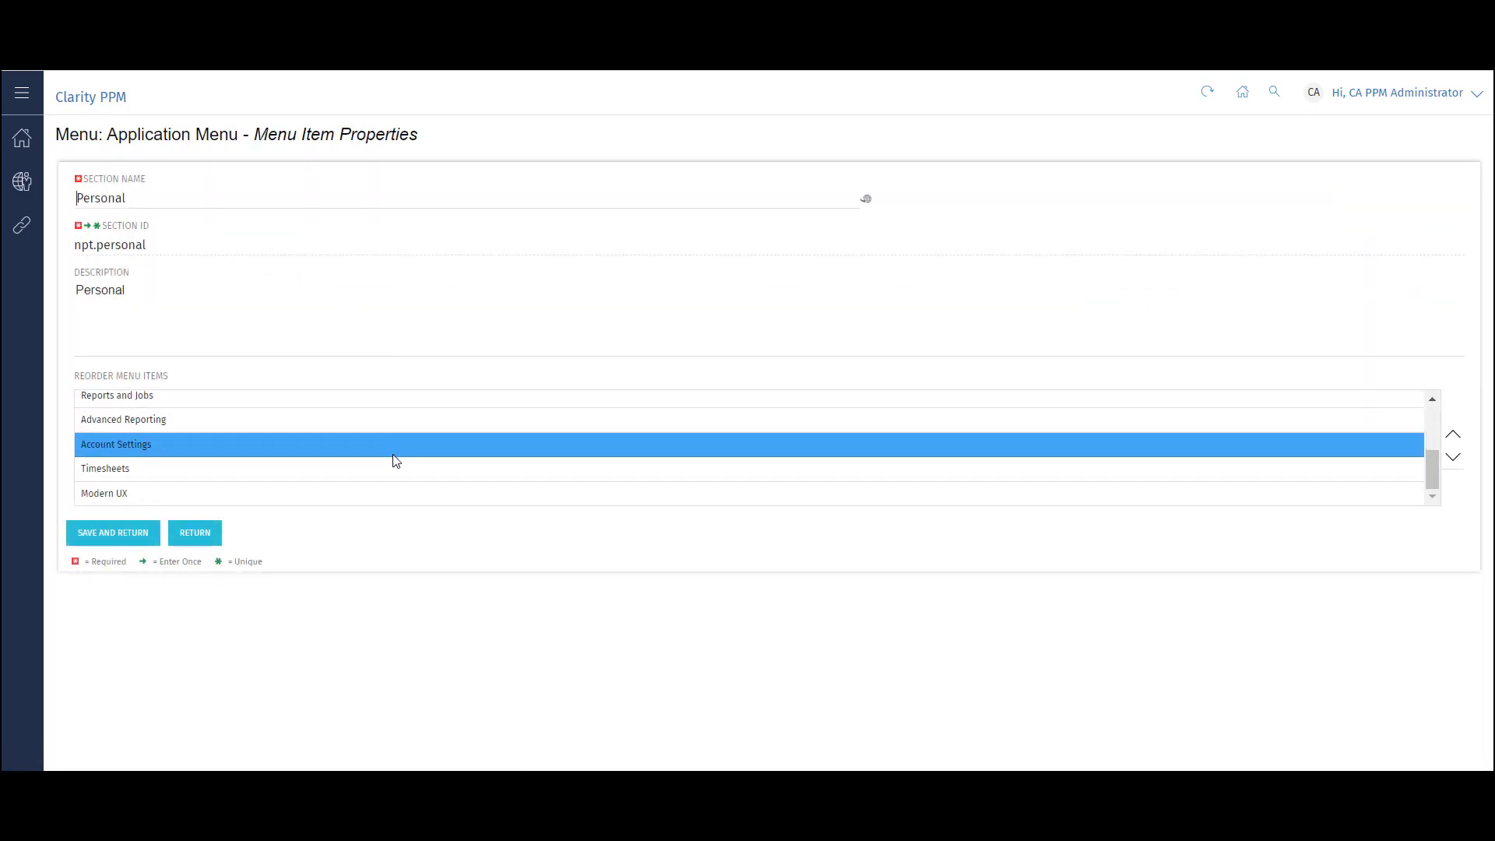
click(392, 491)
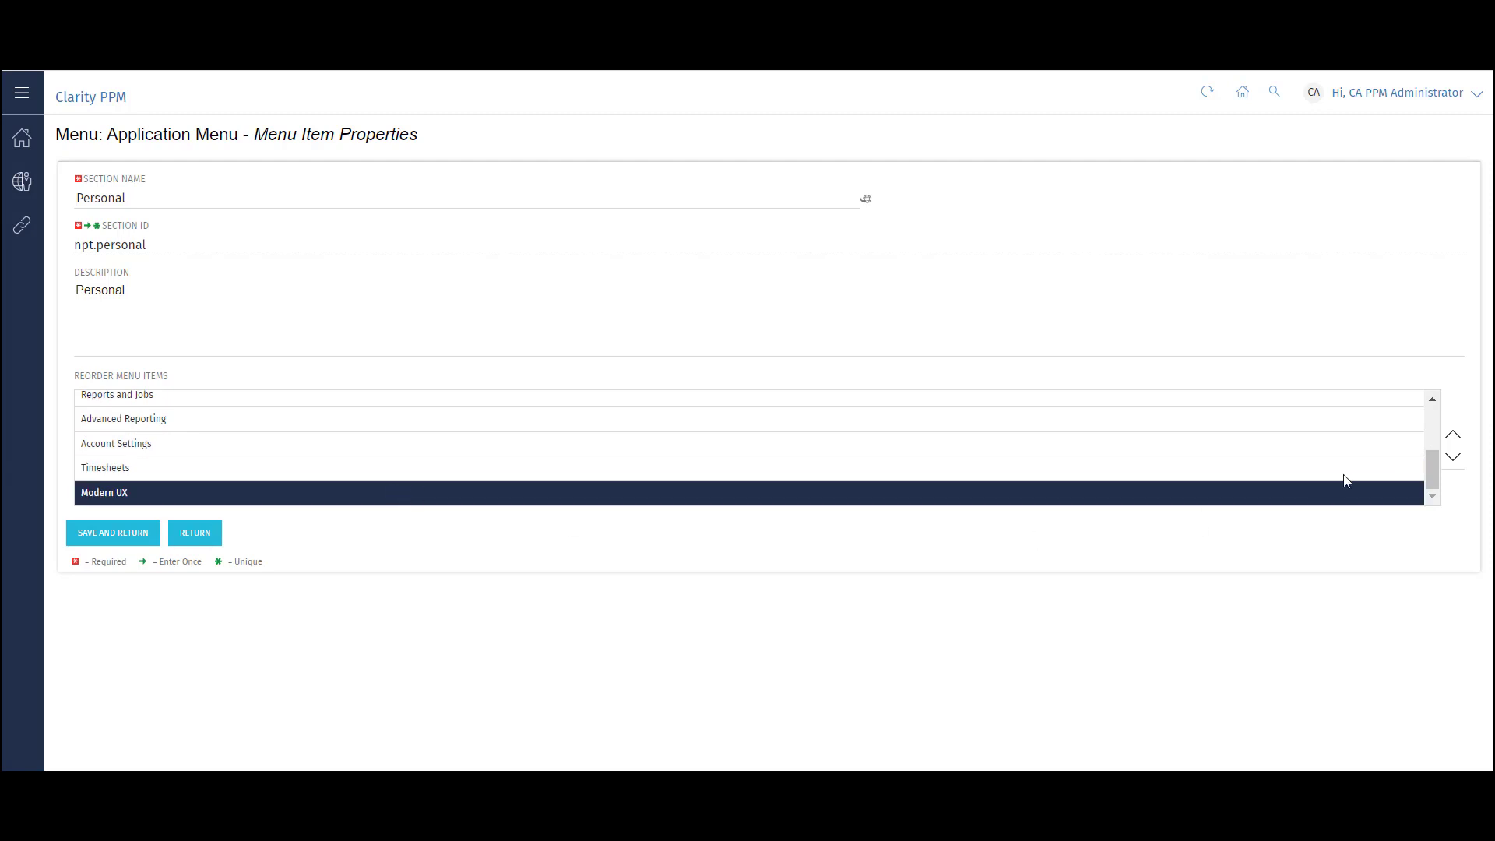
click(1453, 438)
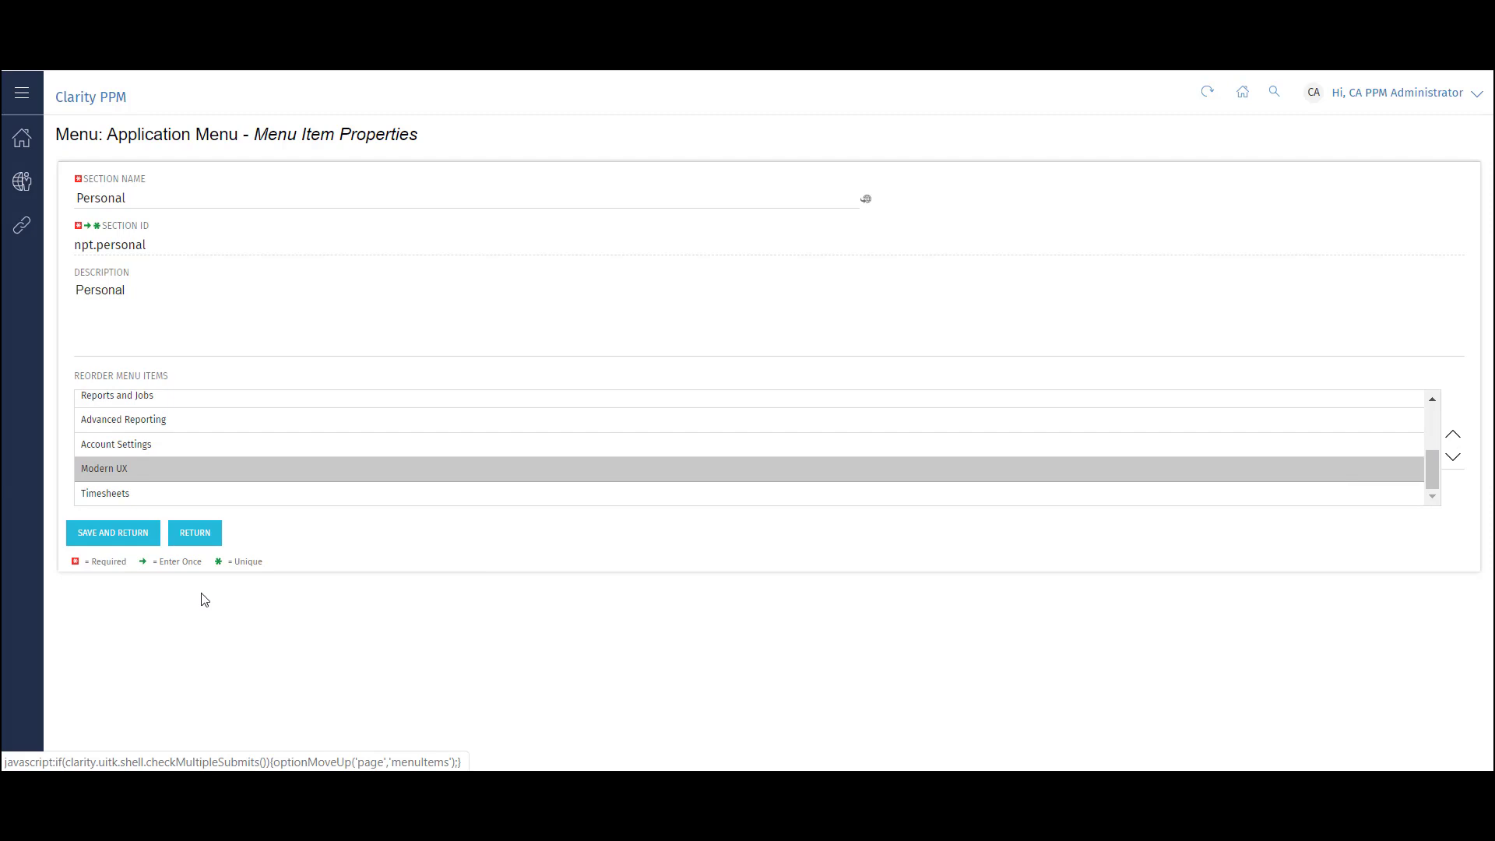
click(113, 533)
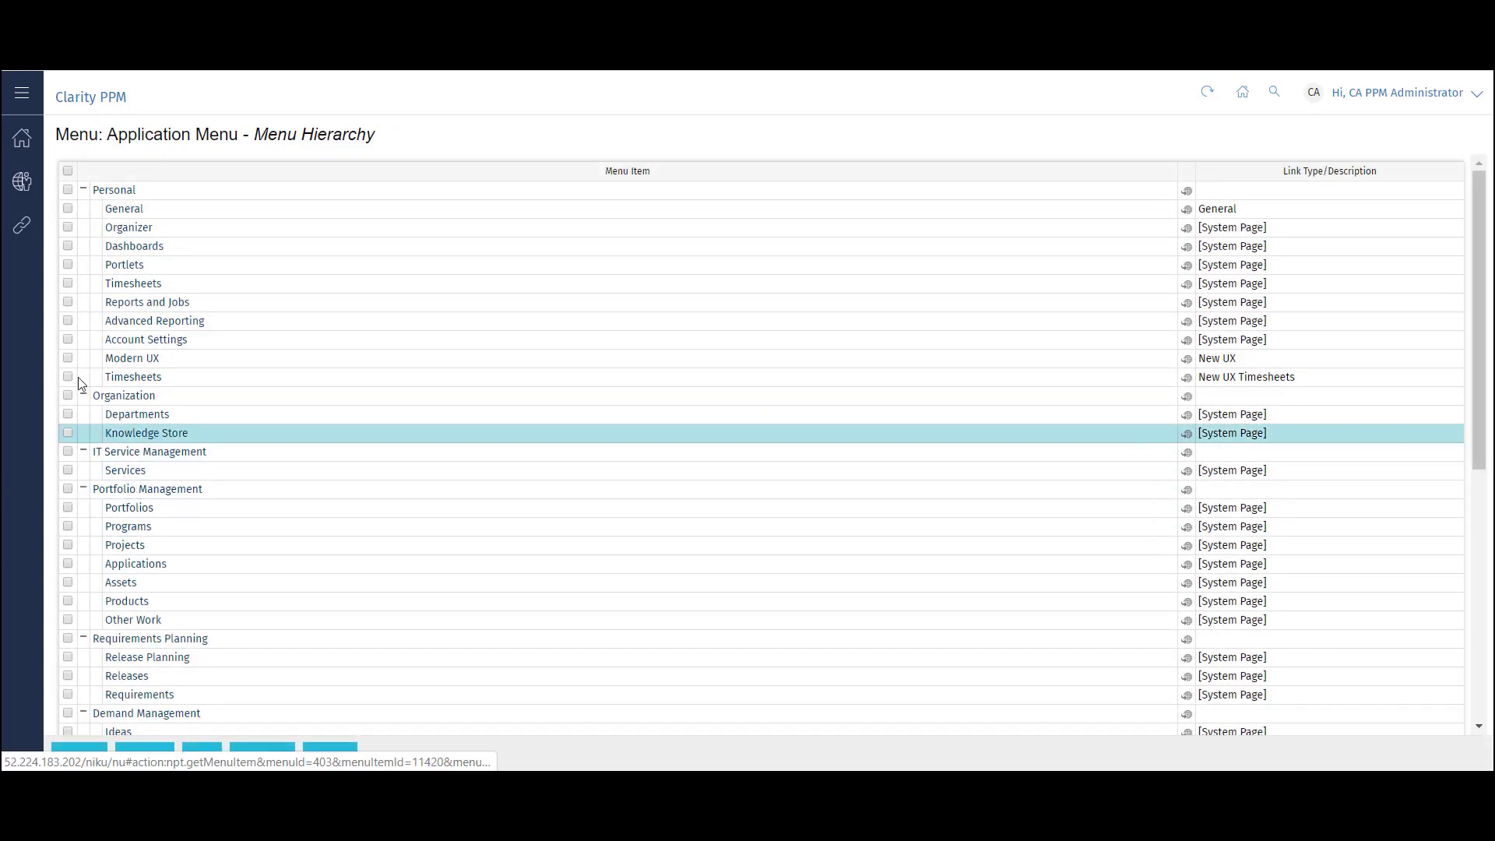
Refresh the Home menu and open the Modern UX link from its Personal section
click(21, 141)
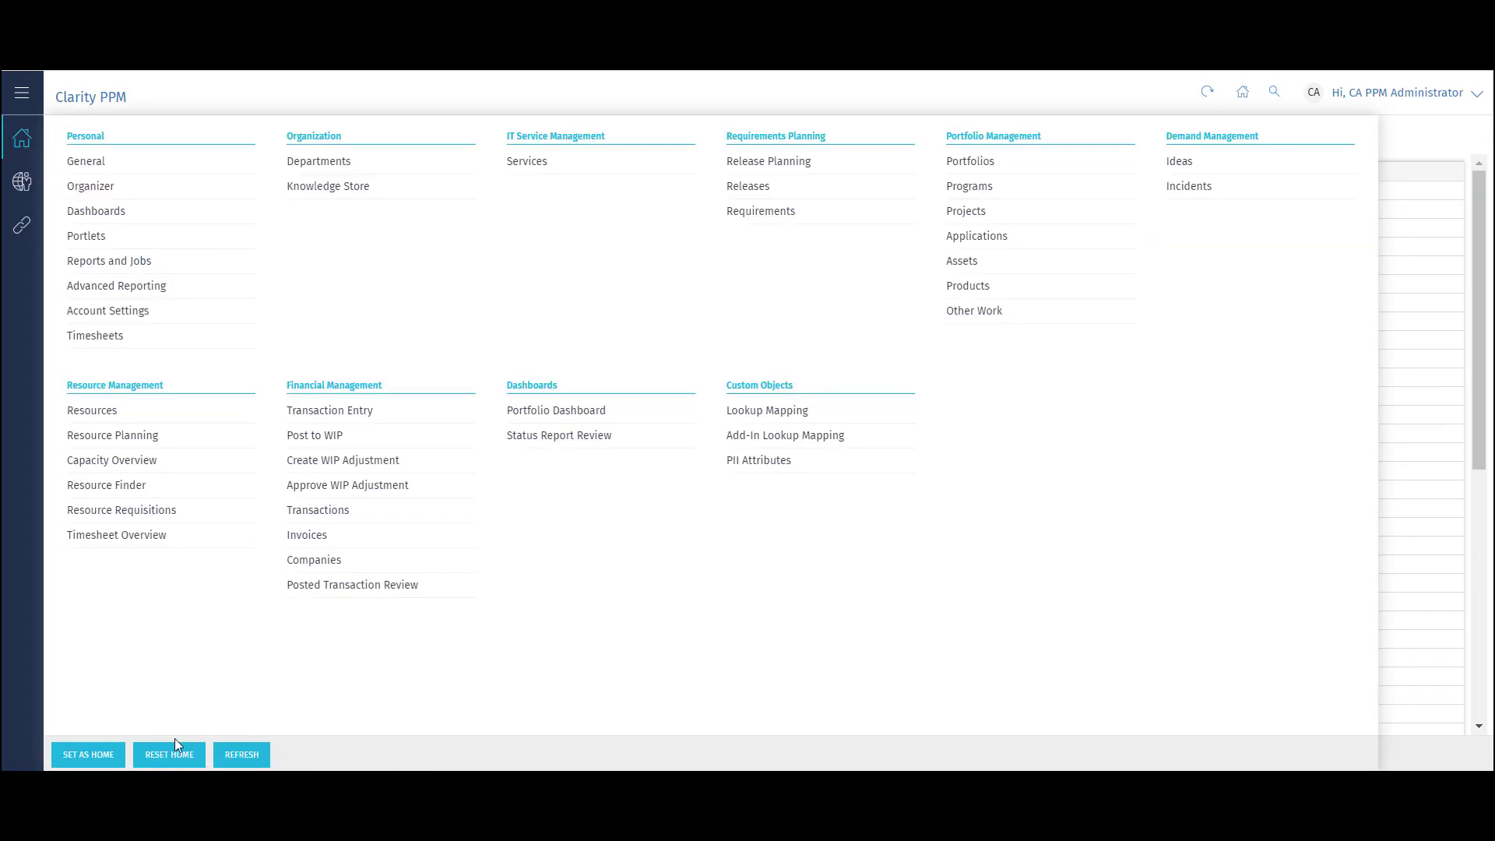
click(242, 754)
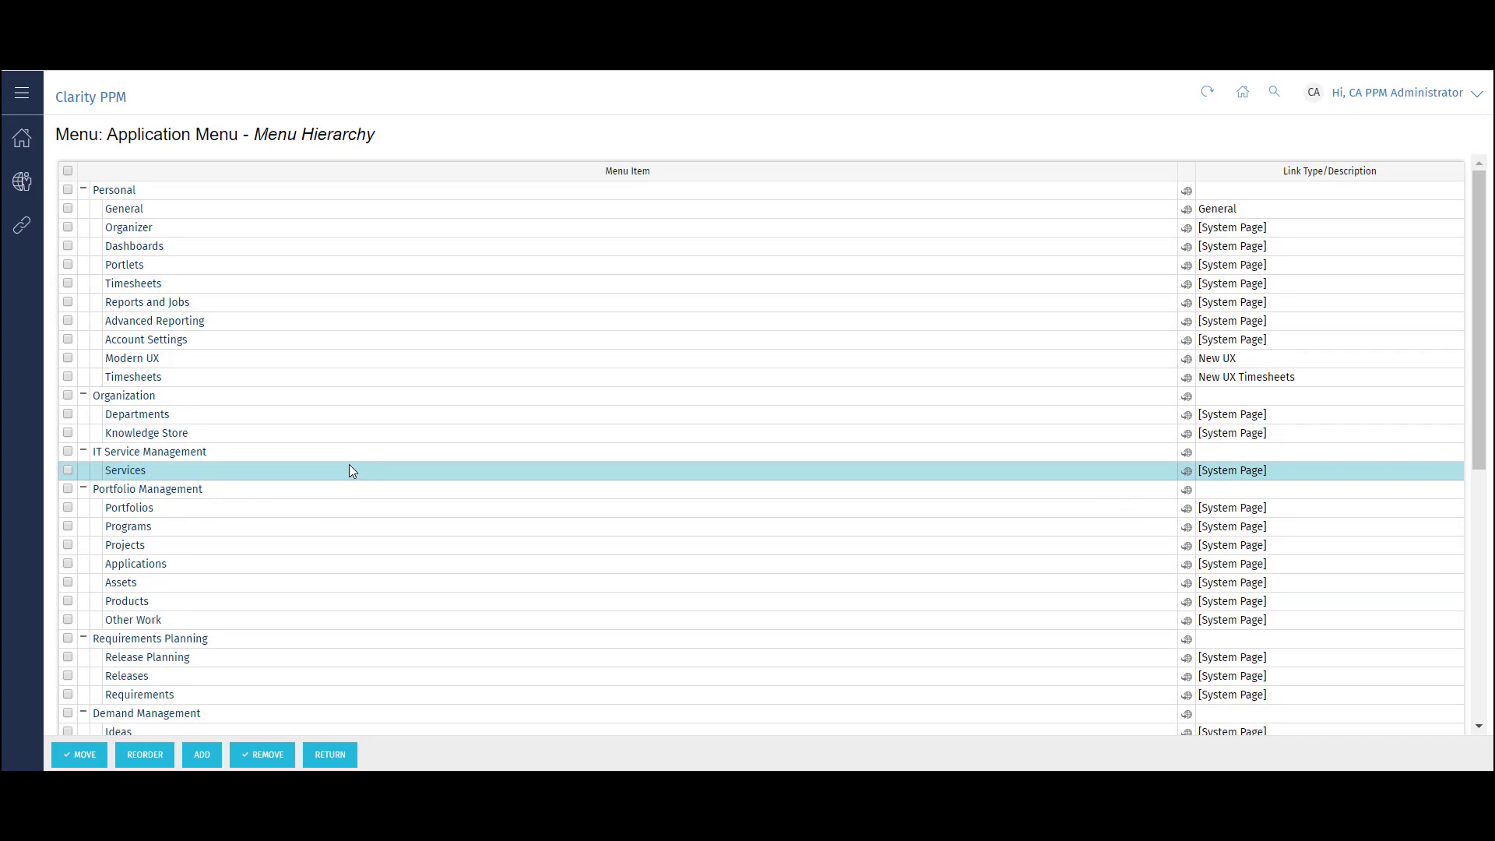
click(20, 145)
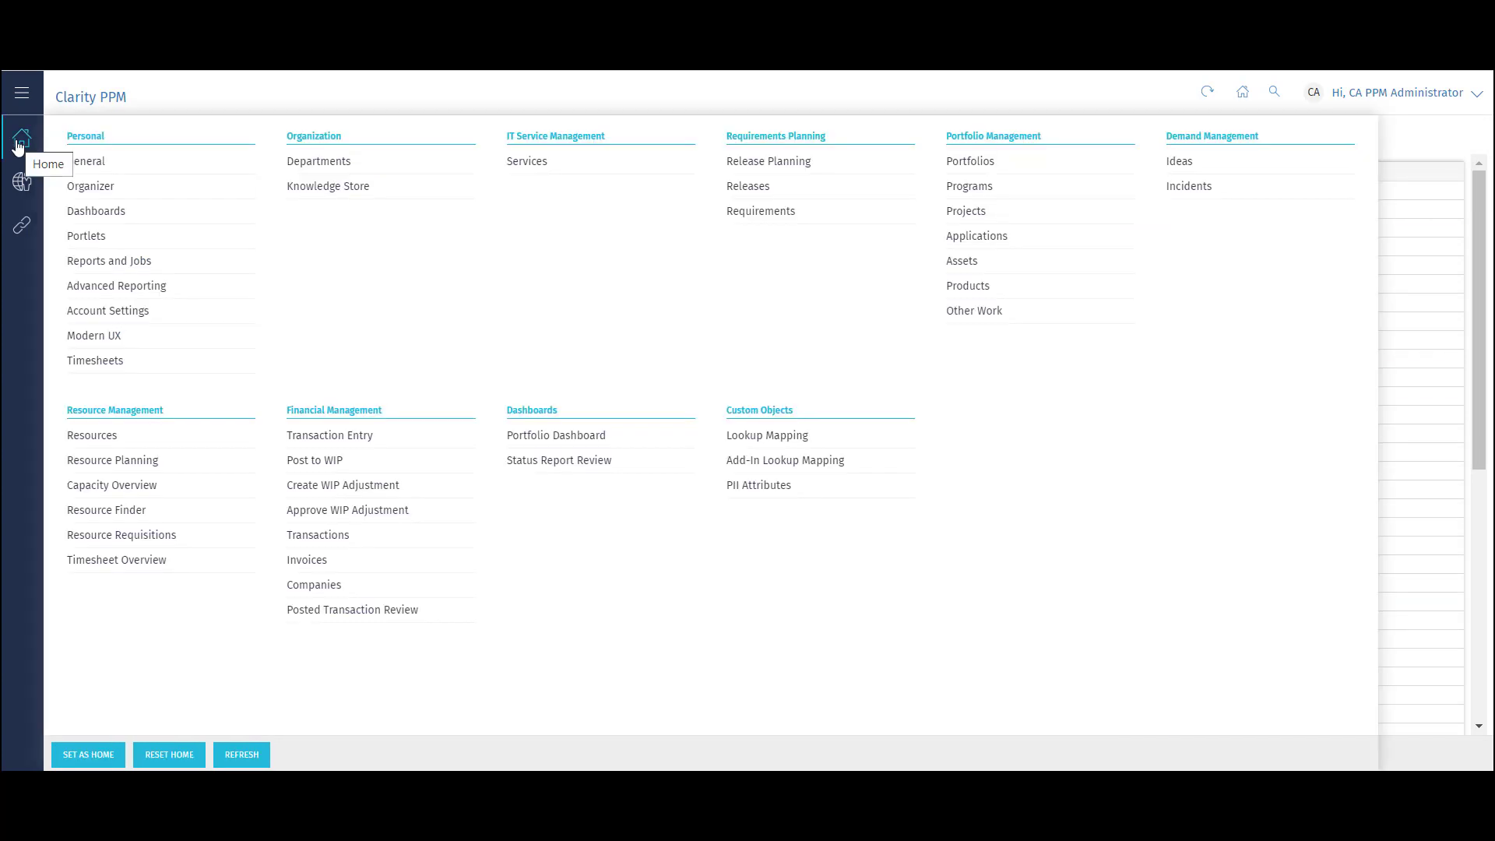
click(119, 343)
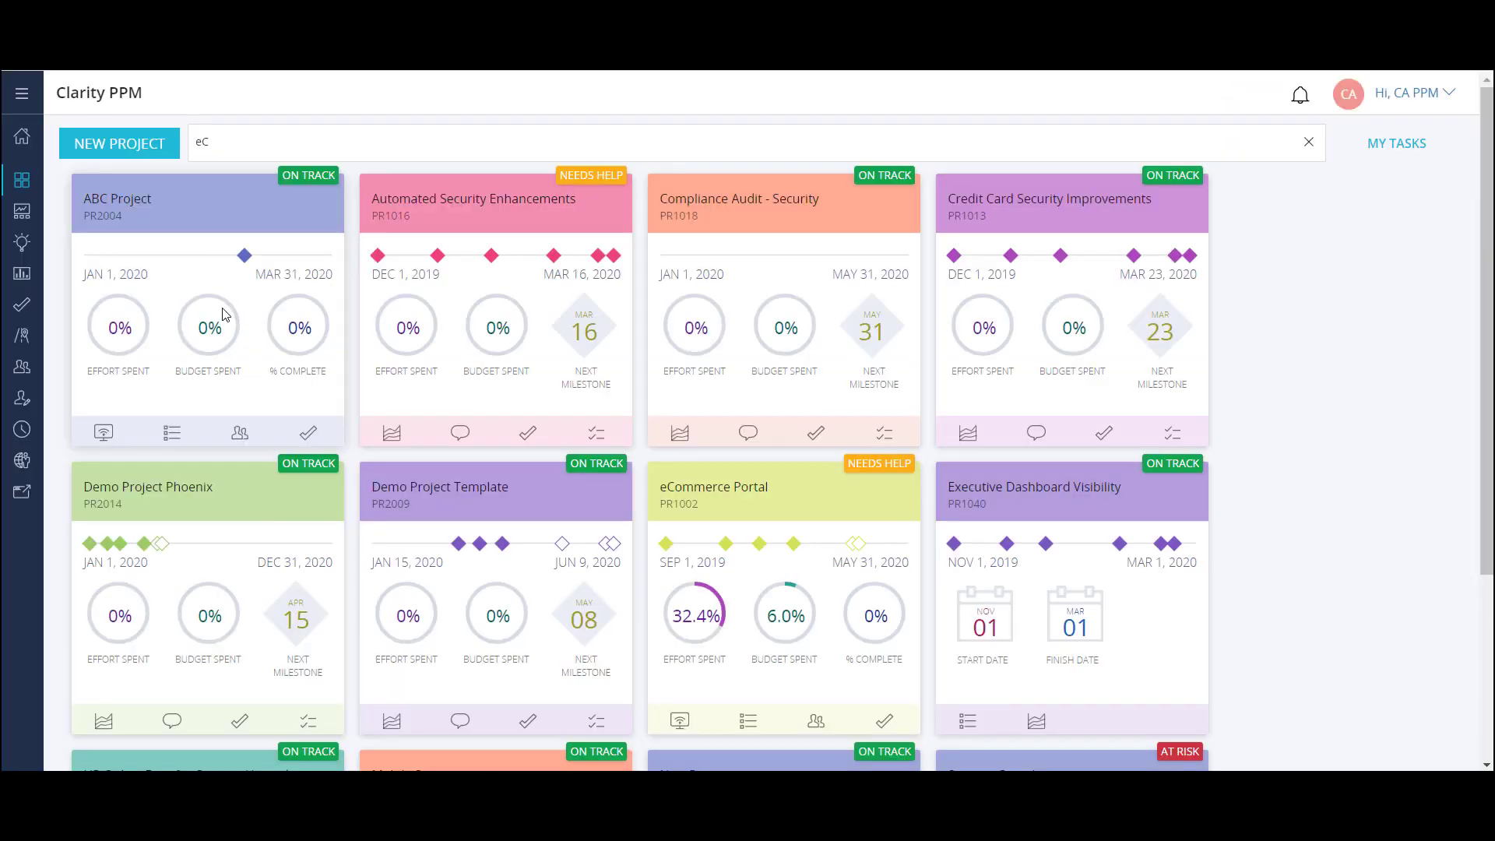